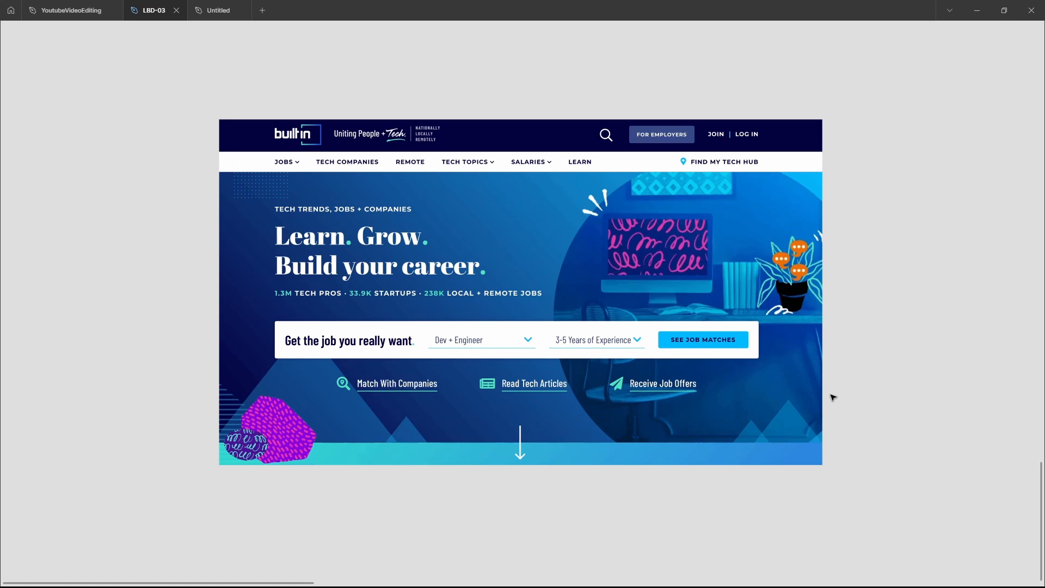
Select the blank MacBook Air - 3 frame and bring back the hidden interface panels
scroll(833, 397, right, 15)
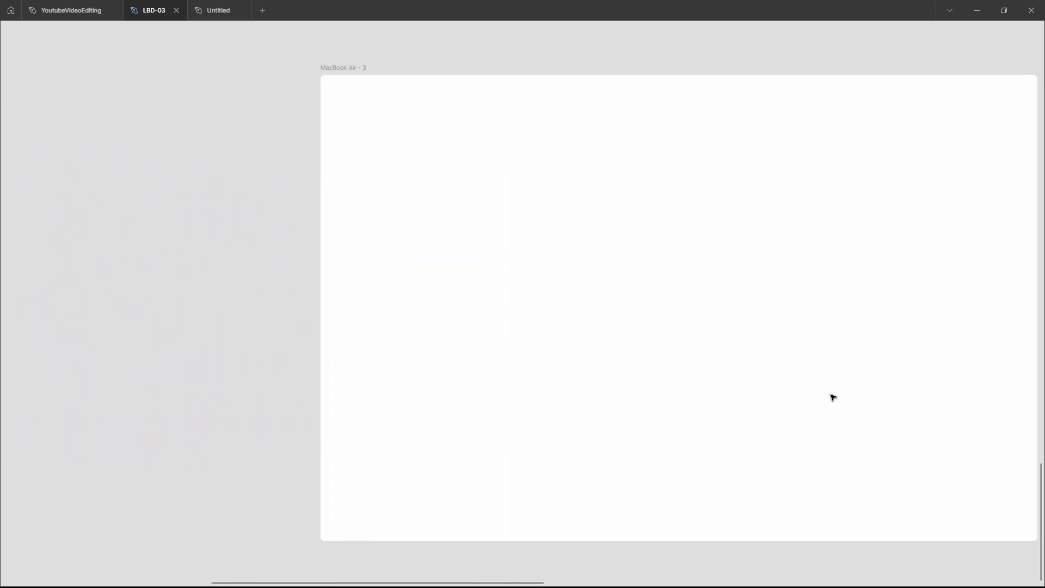
scroll(833, 397, right, 5)
scroll(833, 397, down, 1)
scroll(833, 398, left, 2)
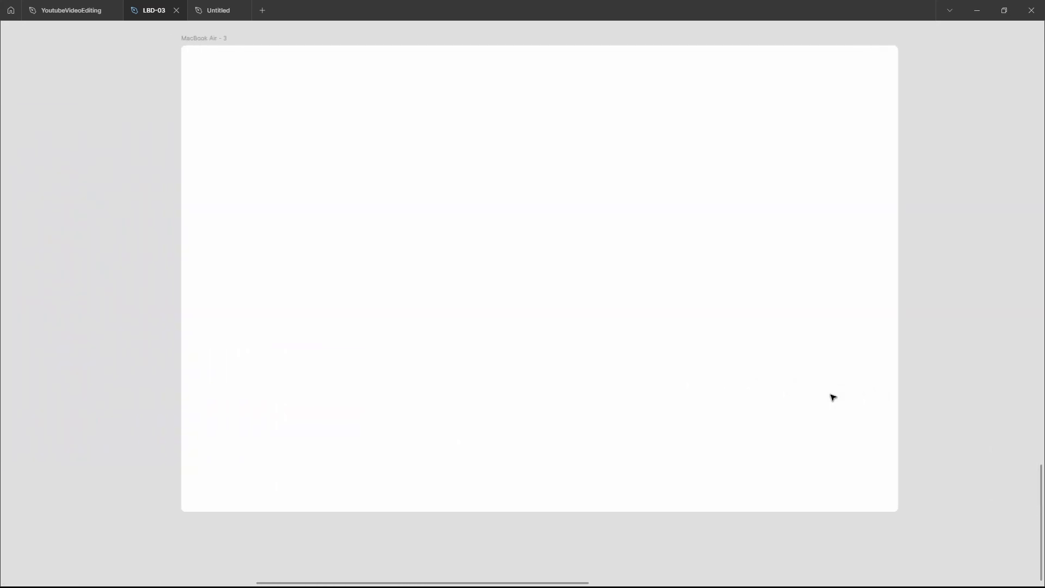
scroll(832, 397, up, 1)
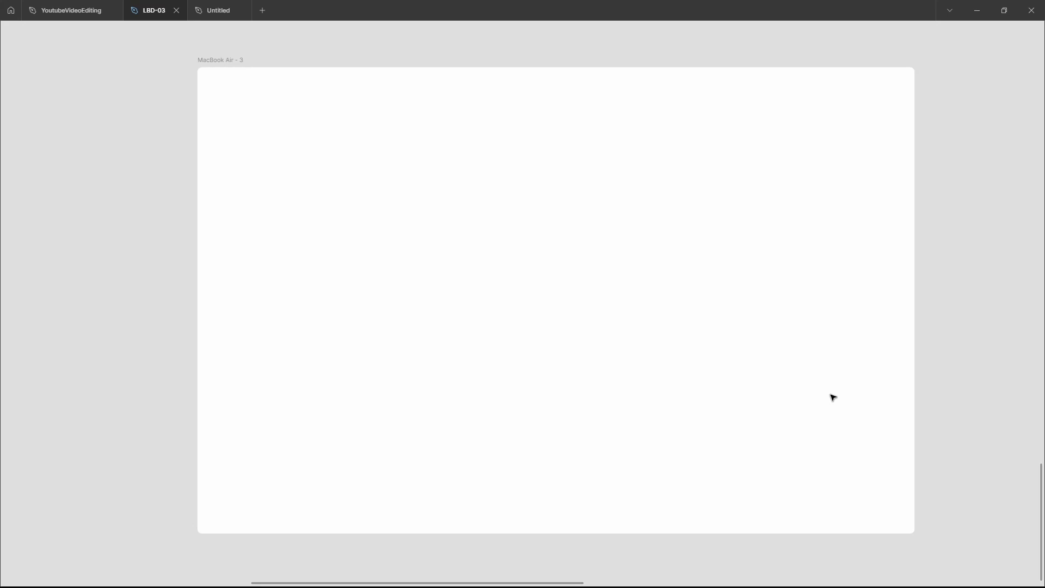
scroll(833, 398, down, 1)
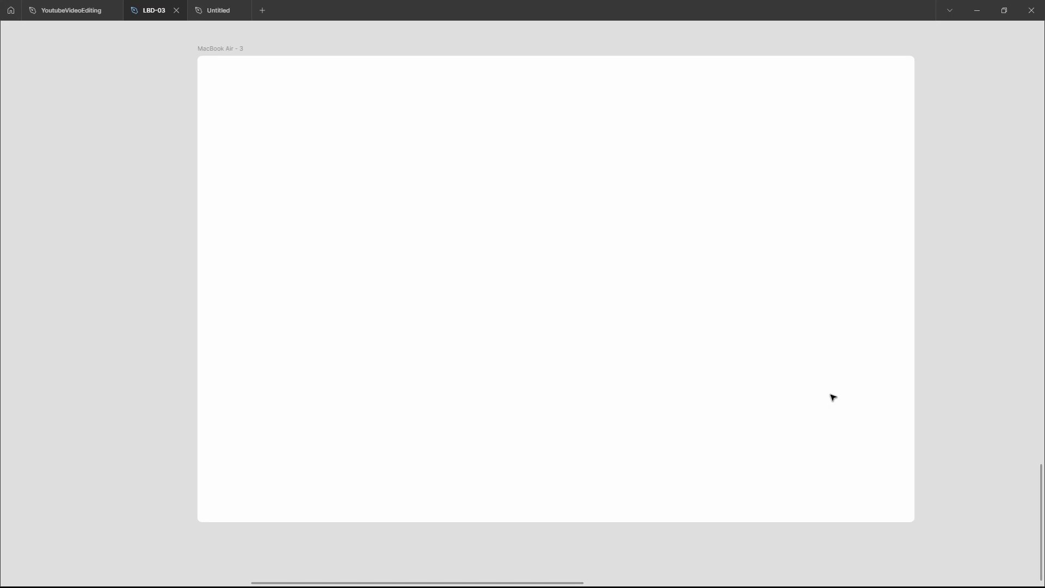
click(677, 327)
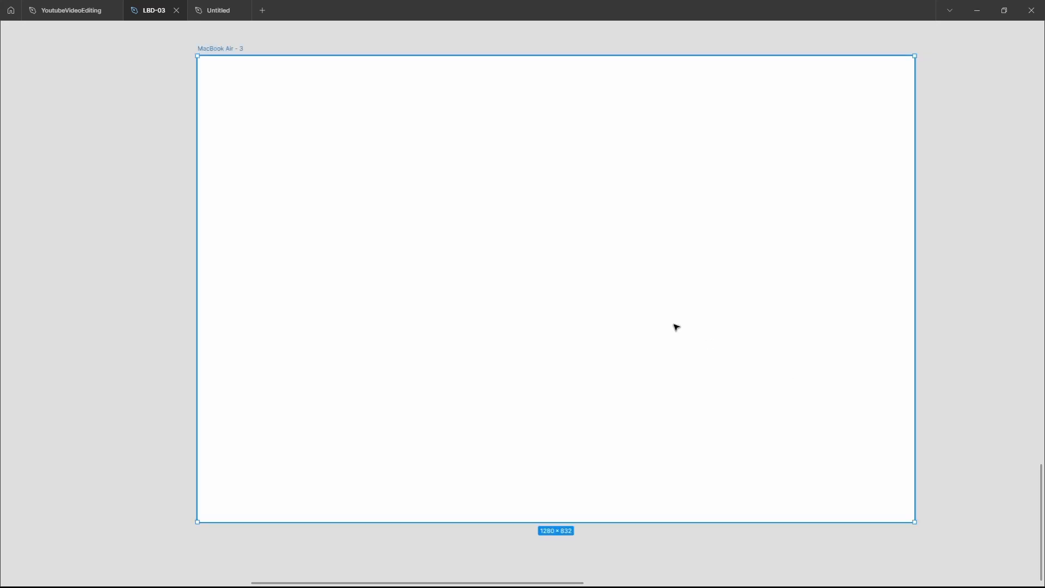
key(ctrl+backslash)
scroll(675, 326, right, 2)
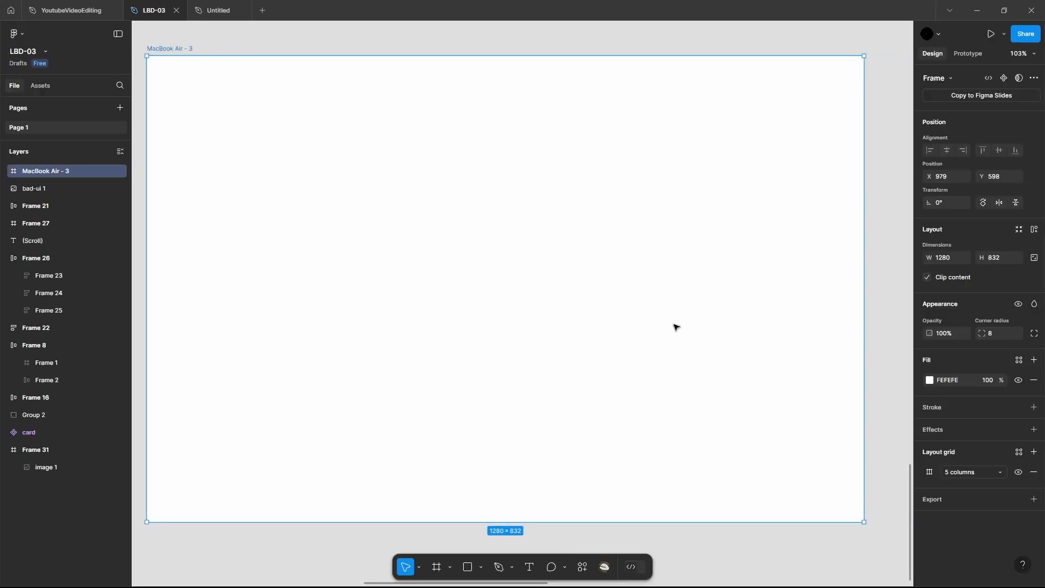
Check the frame's column grid settings and make the layout grids visible
click(929, 472)
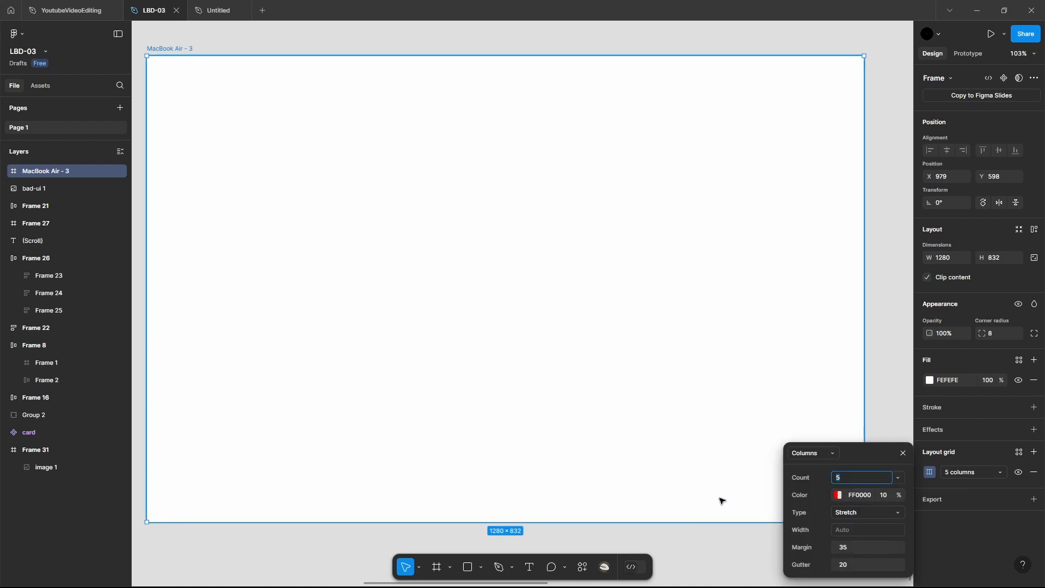
key(Return)
key(ctrl+shift+4)
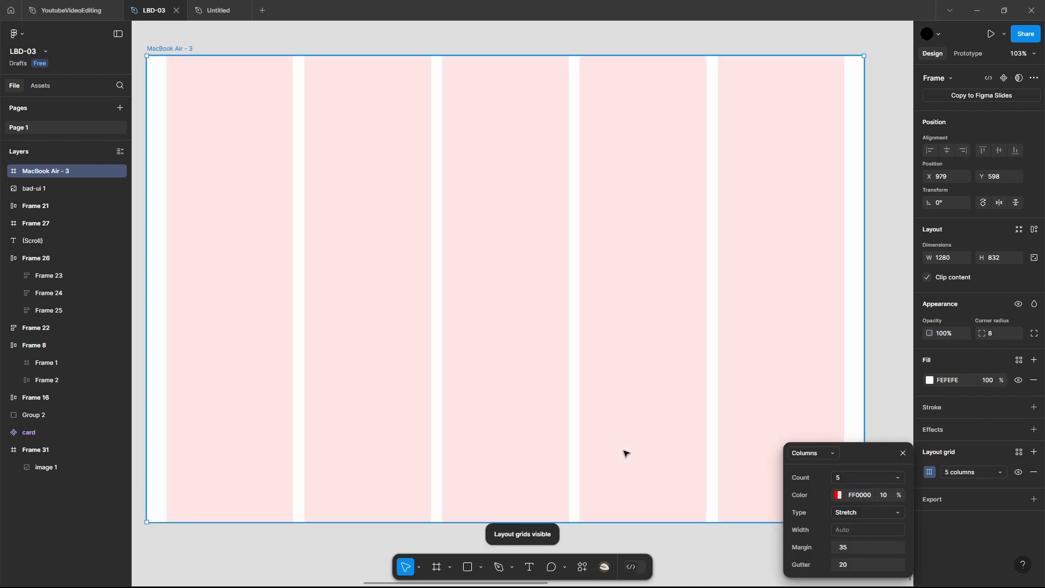
scroll(759, 323, left, 3)
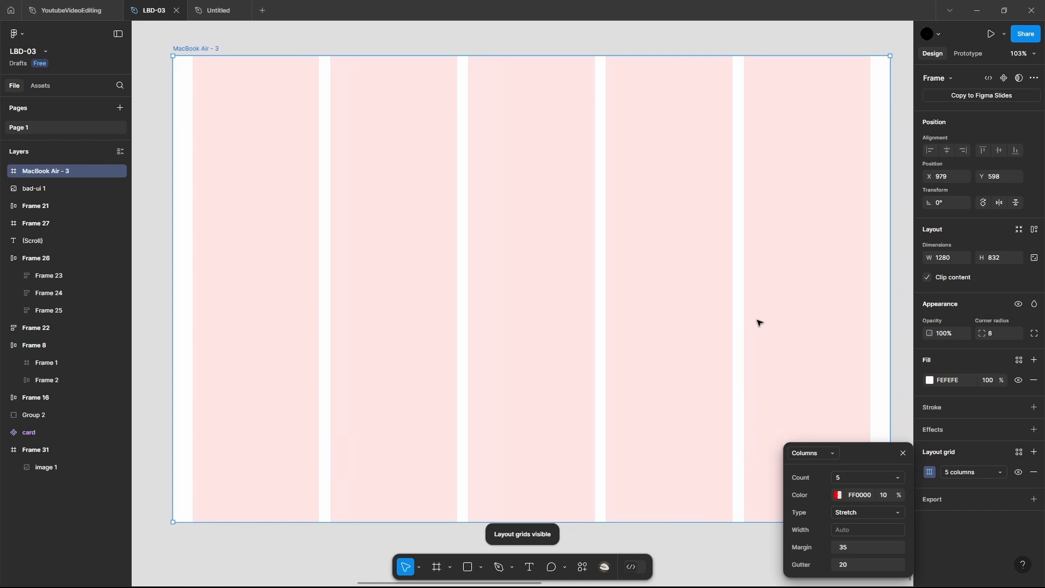
click(906, 454)
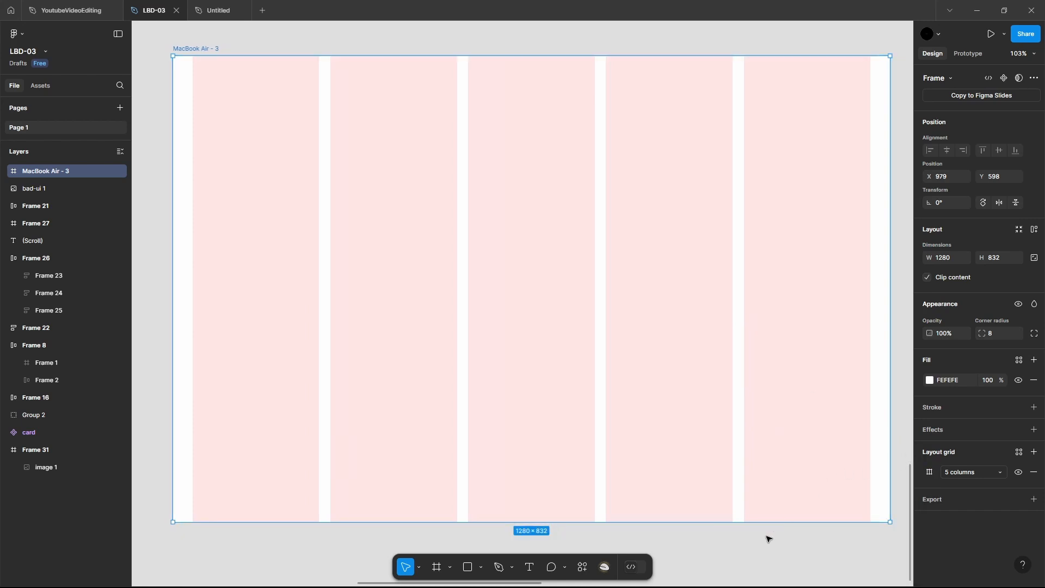
click(753, 547)
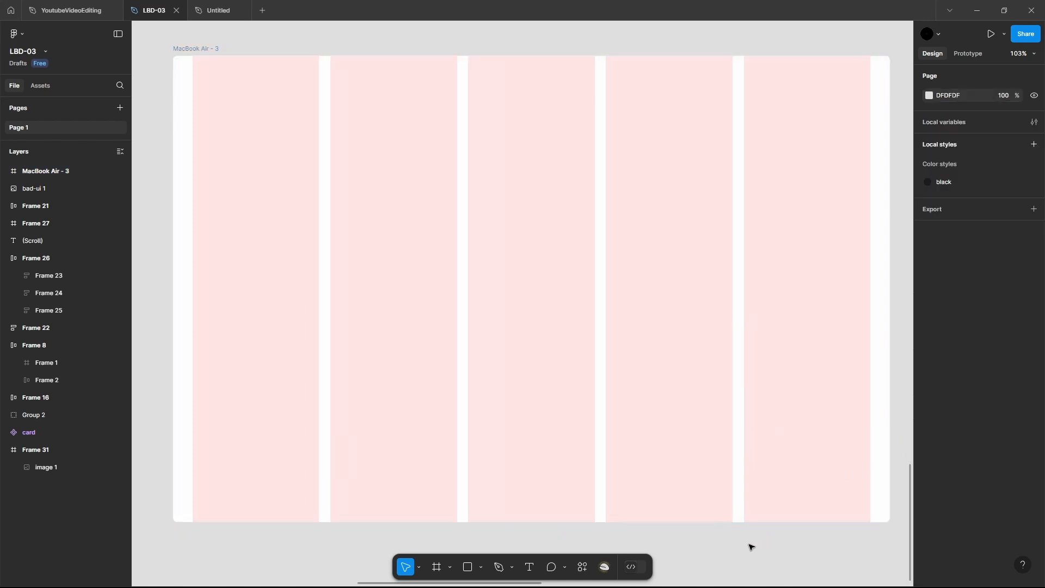
Paste the copied logo, menu and login elements into the MacBook Air - 3 frame, keeping the layout grids shown
click(654, 384)
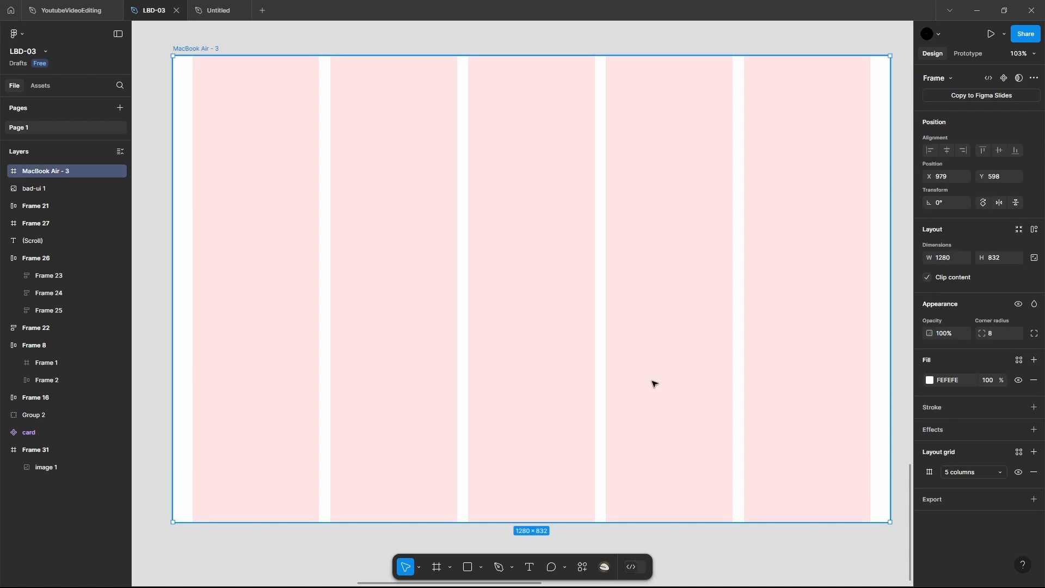
key(ctrl+g)
key(ctrl+v)
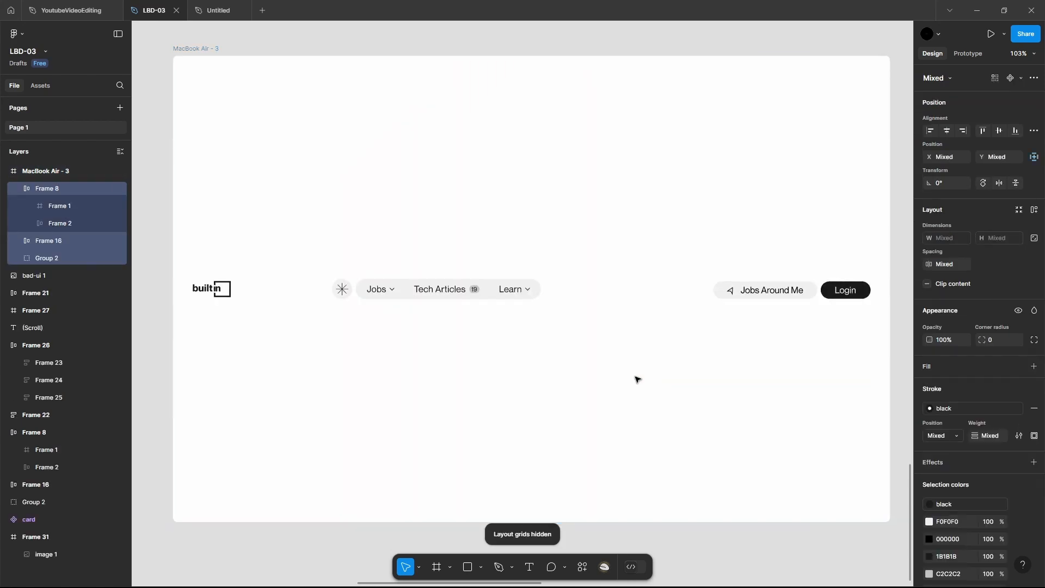
key(ctrl+g)
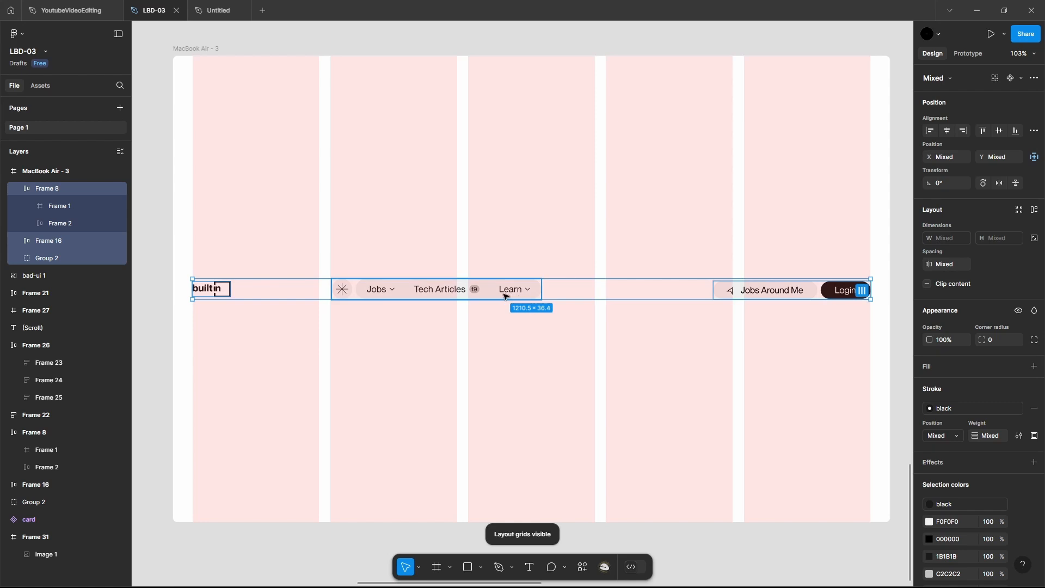
Move the pasted navigation row up near the frame's upper edge, fine-tune its vertical position, and hide the layout grids
drag(505, 291, 493, 88)
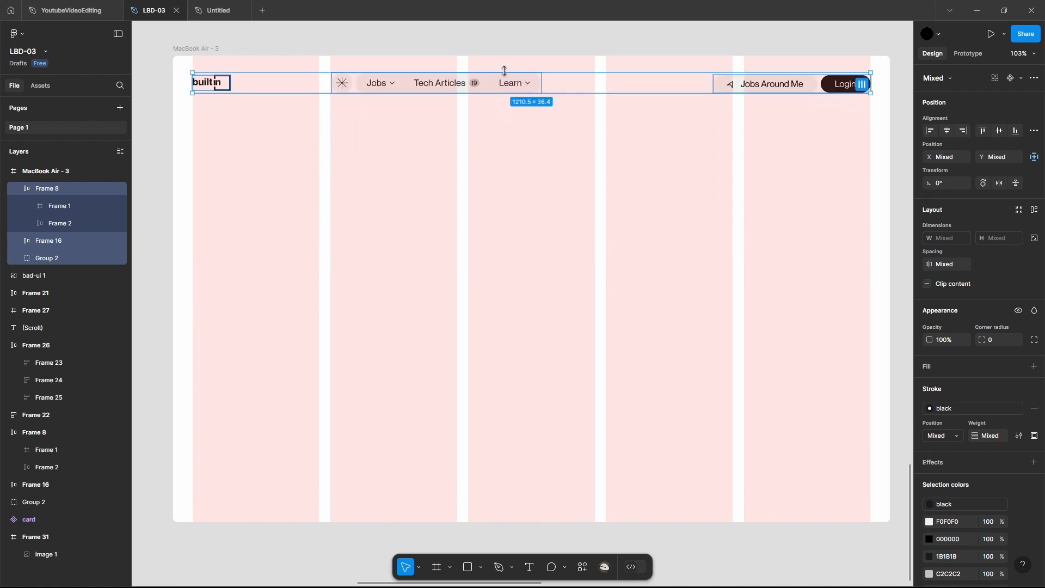
key(shift+Up)
key(Down)
key(Down)
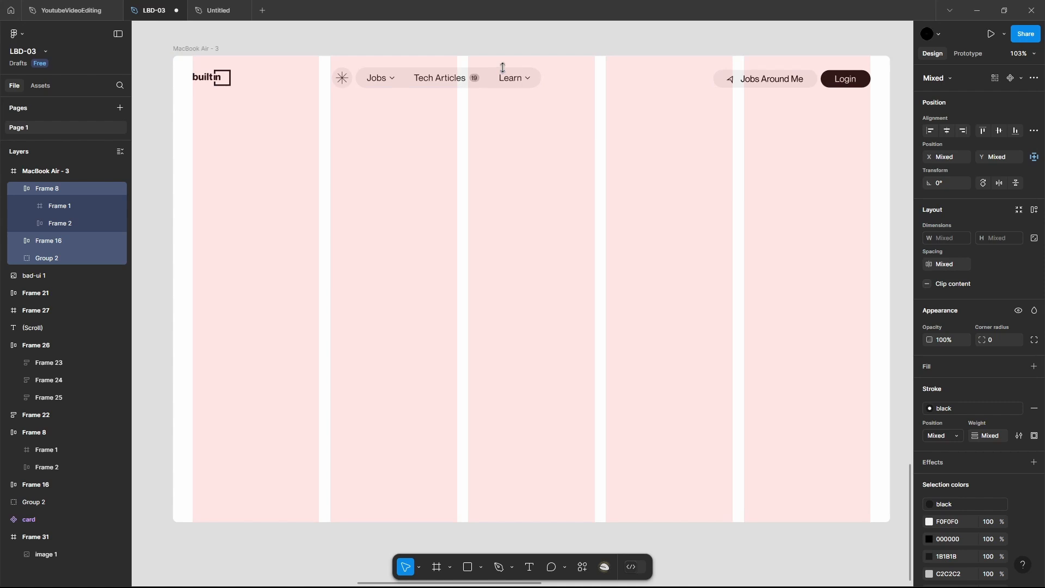
key(alt)
click(500, 111)
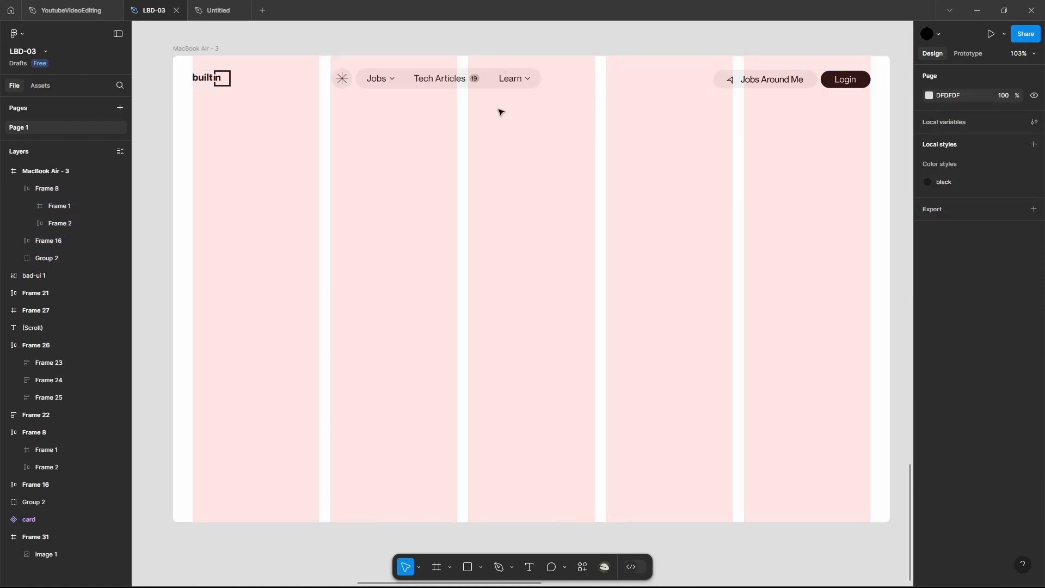
key(ctrl+g)
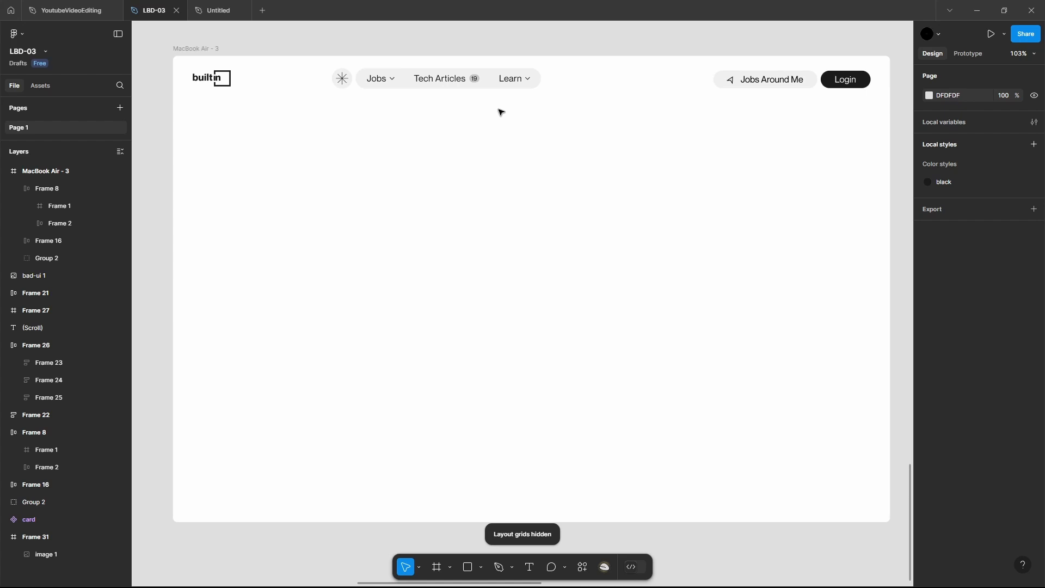
Move the bad-ui 1 screenshot closer to the MacBook Air - 3 frame and hide the interface panels
scroll(501, 111, left, 5)
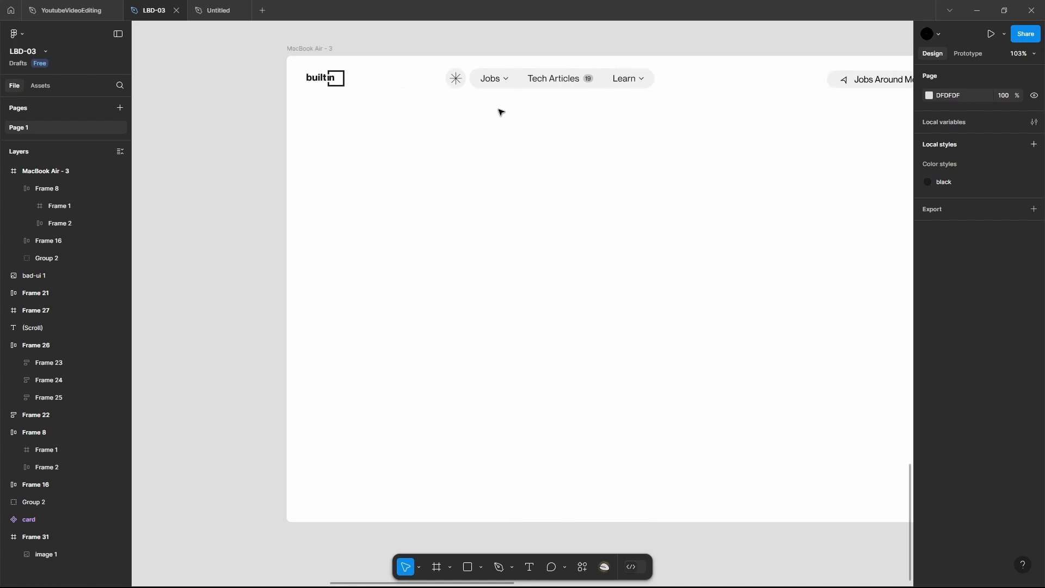
scroll(500, 111, left, 20)
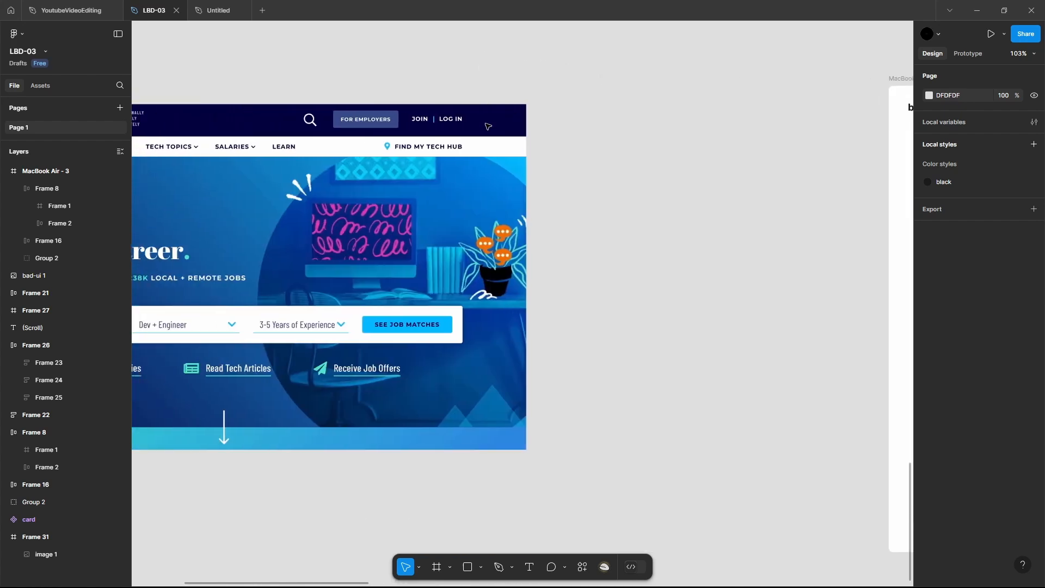
double_click(487, 126)
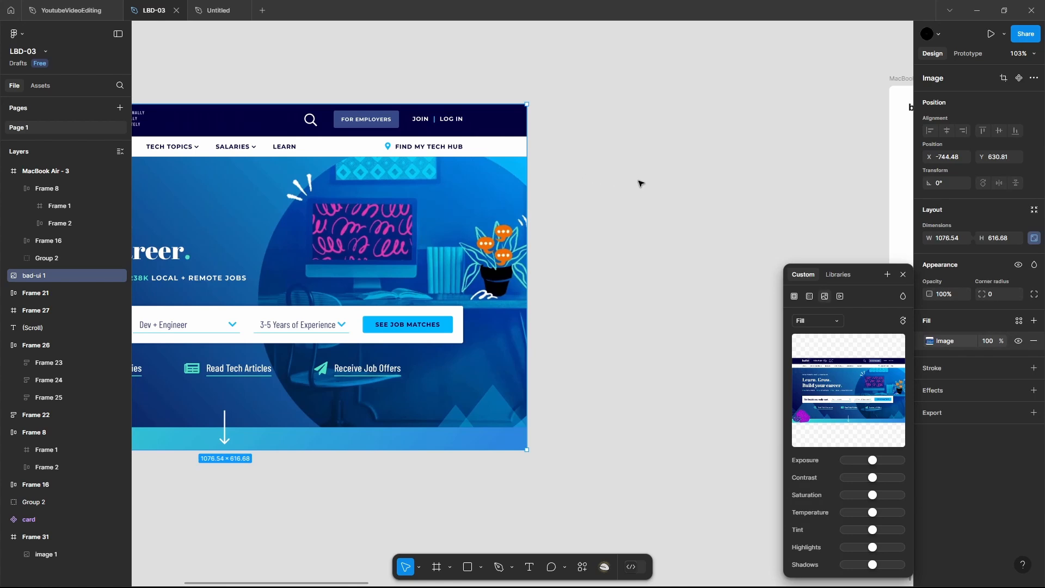
drag(458, 245, 687, 230)
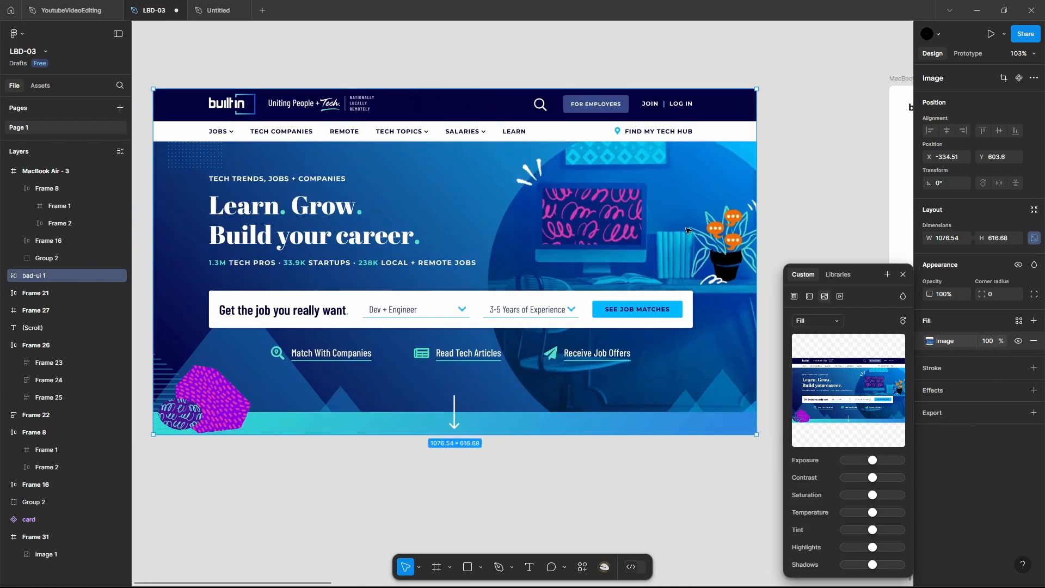
click(905, 277)
scroll(852, 286, right, 2)
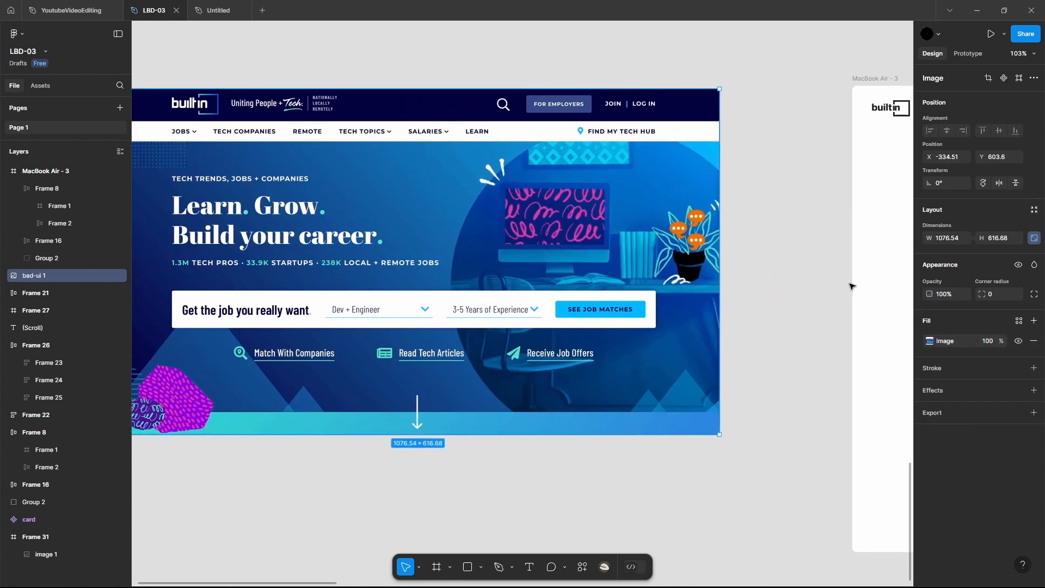
key(ctrl+backslash)
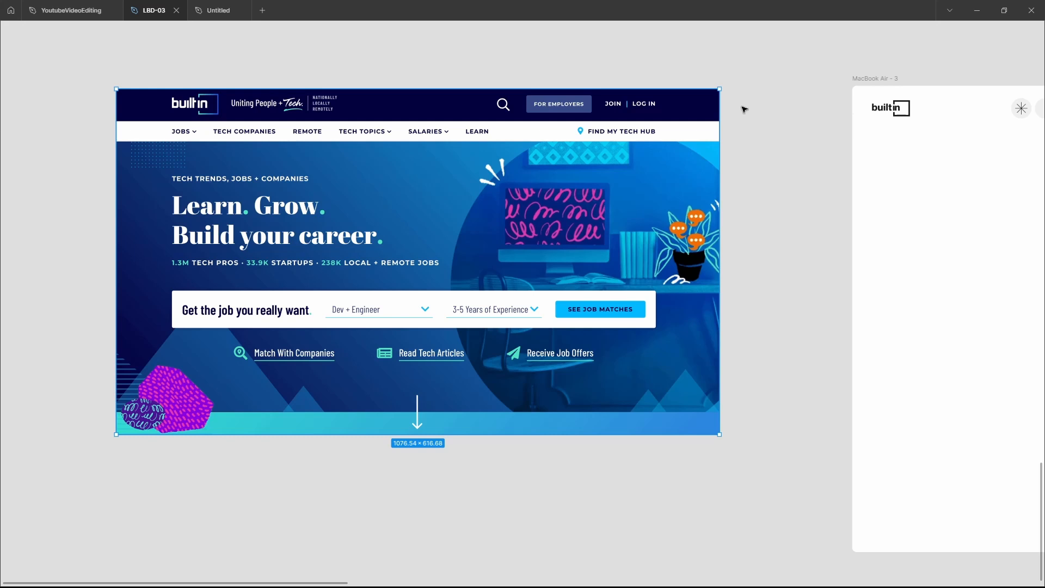
Compare the header of the original Built In screenshot with the redesigned navigation row in the MacBook Air - 3 frame
scroll(735, 109, right, 10)
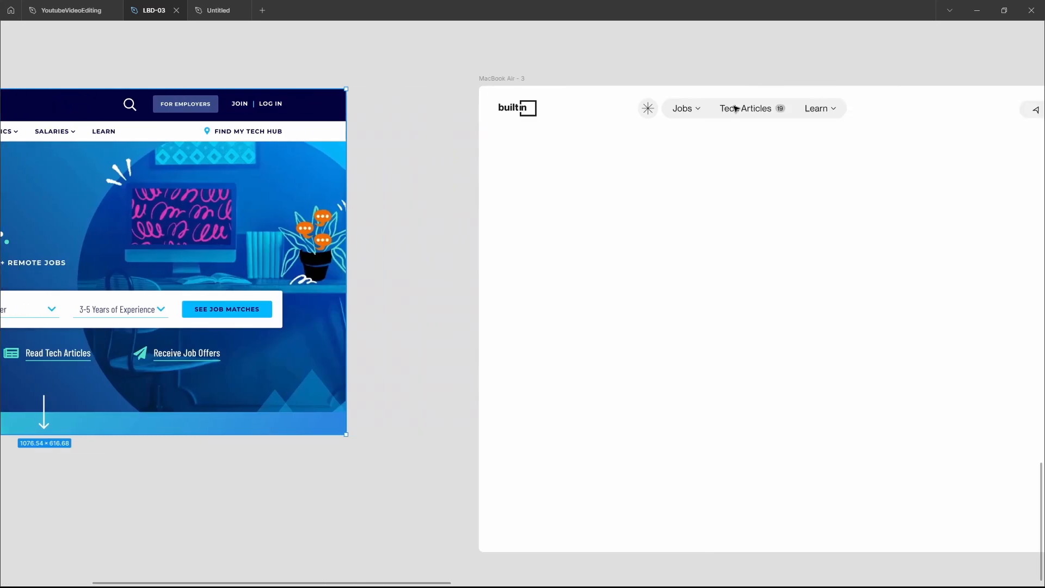
scroll(735, 109, left, 1)
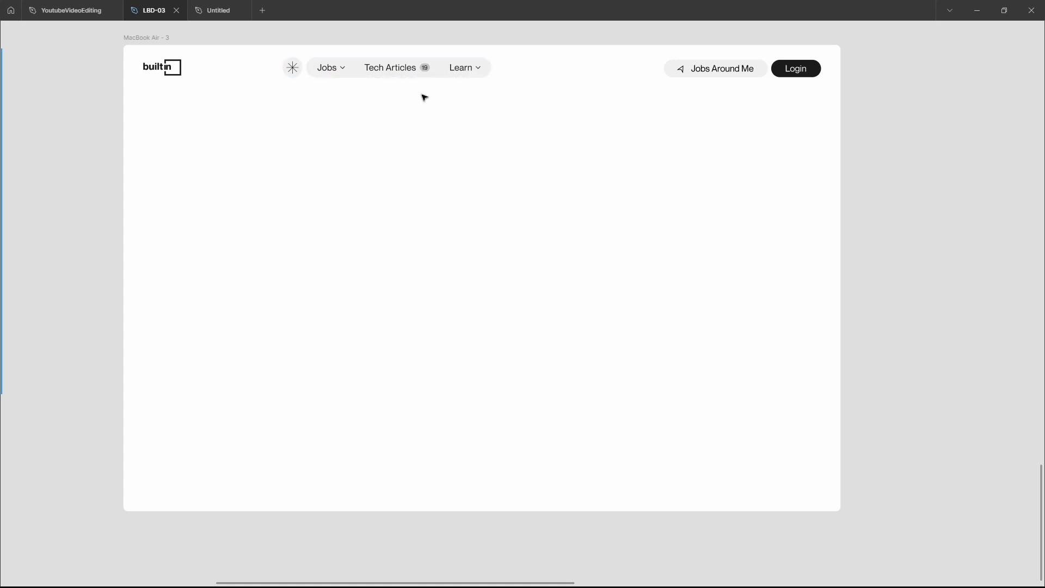
scroll(337, 76, left, 12)
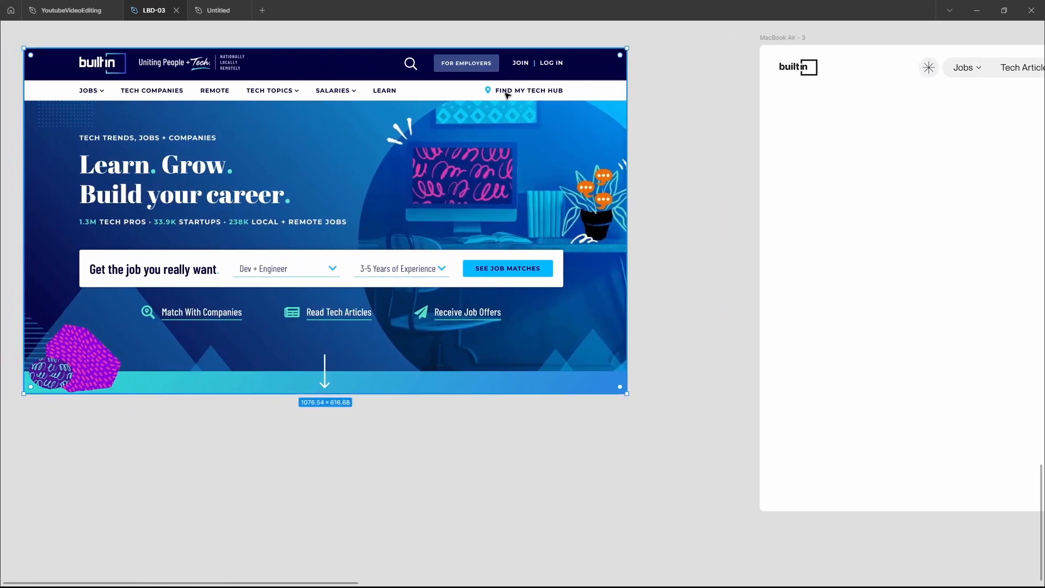
scroll(506, 93, right, 7)
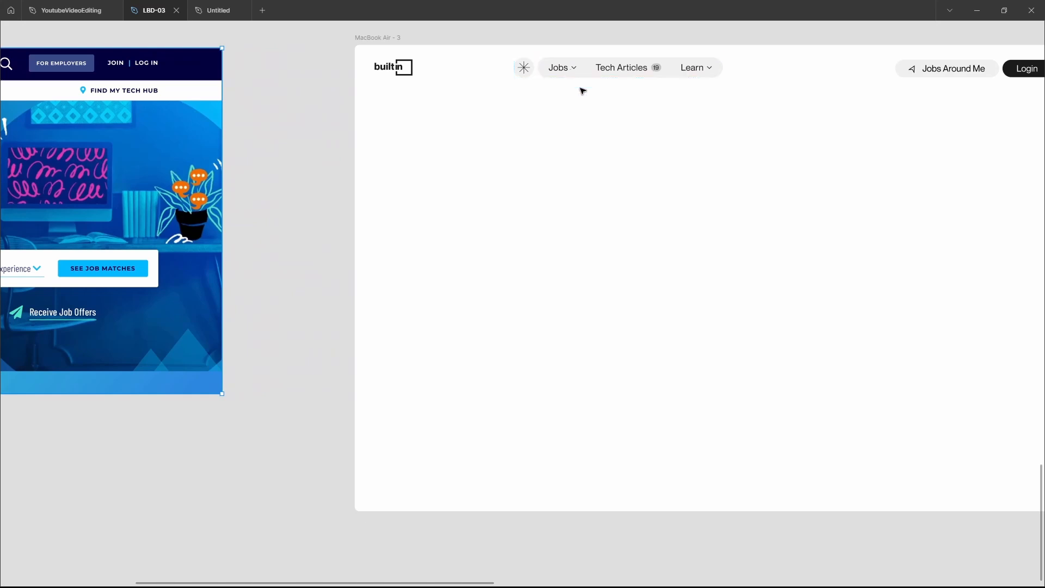
scroll(582, 91, right, 1)
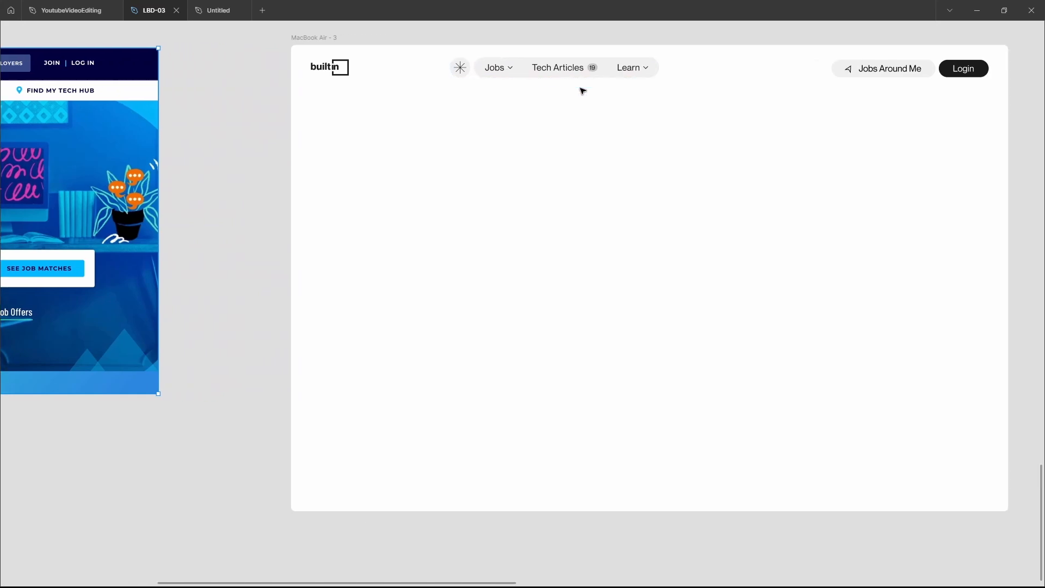
scroll(582, 91, left, 4)
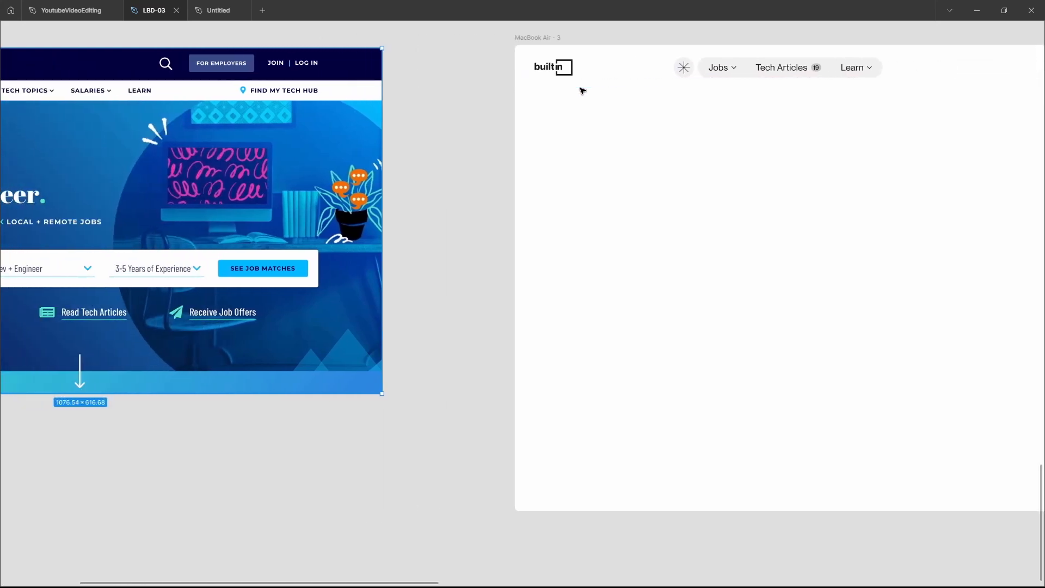
scroll(583, 90, left, 3)
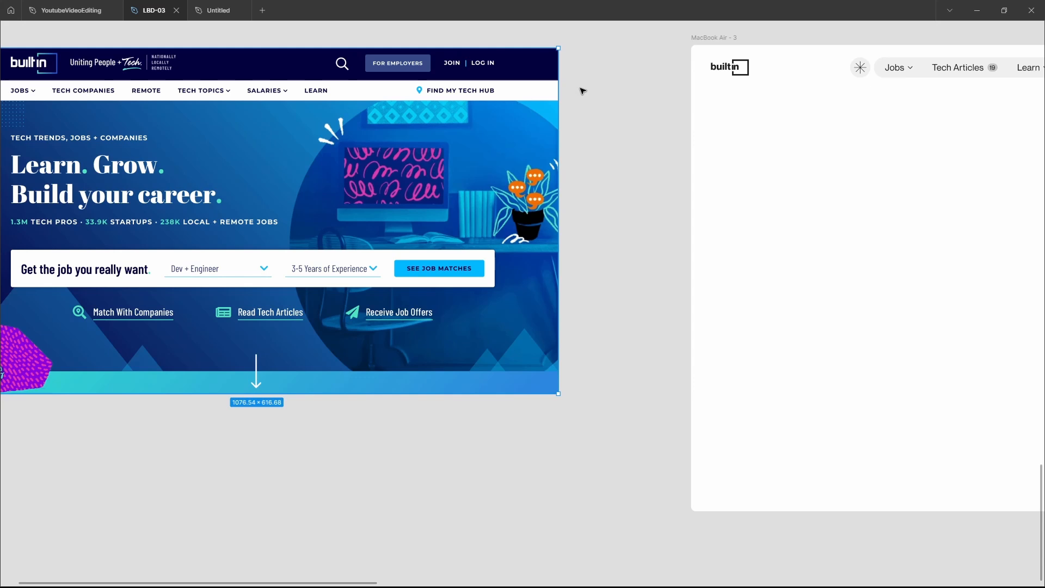
scroll(582, 91, right, 9)
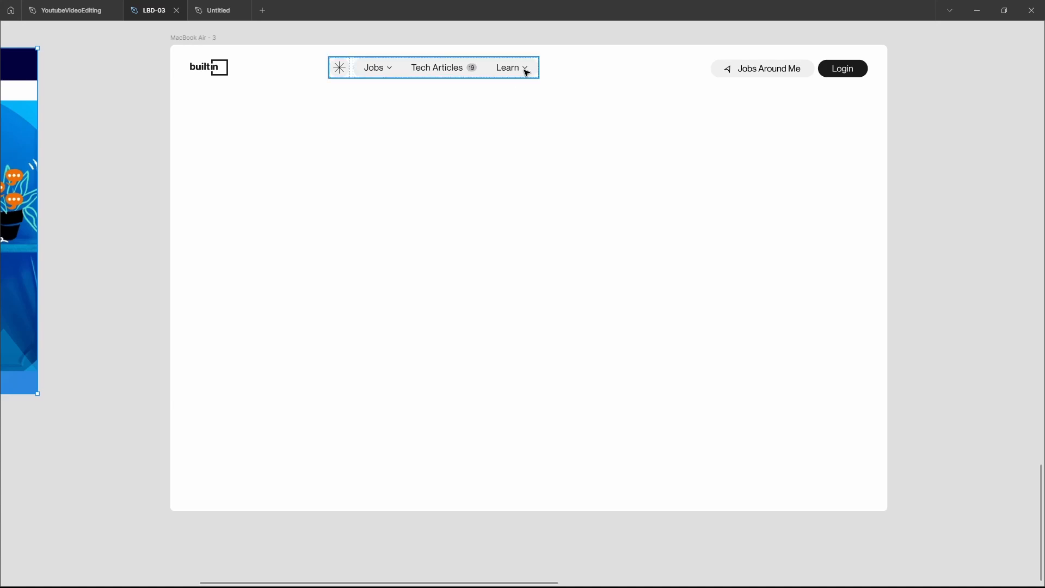
scroll(604, 112, right, 2)
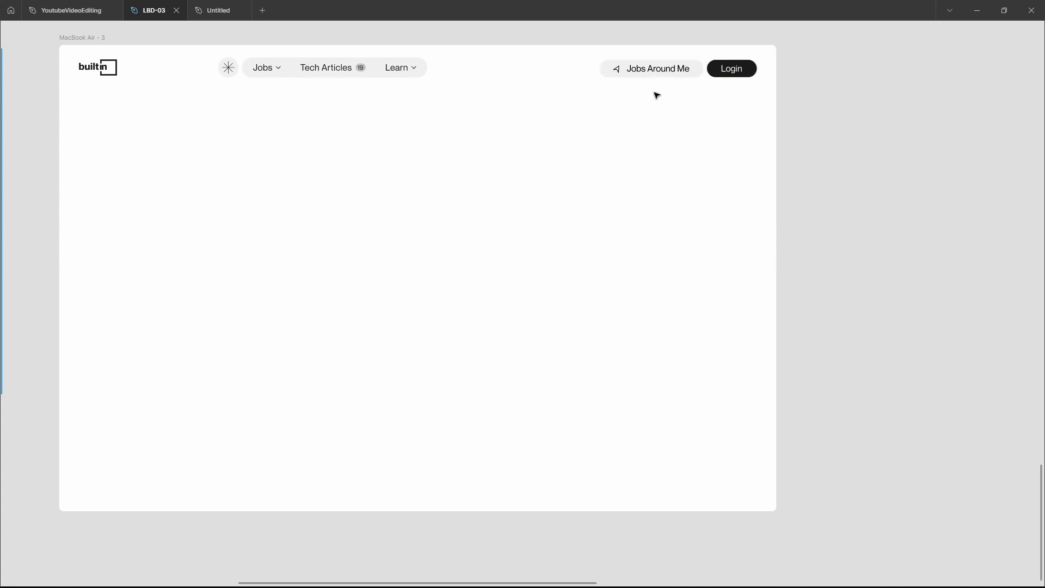
scroll(656, 96, left, 8)
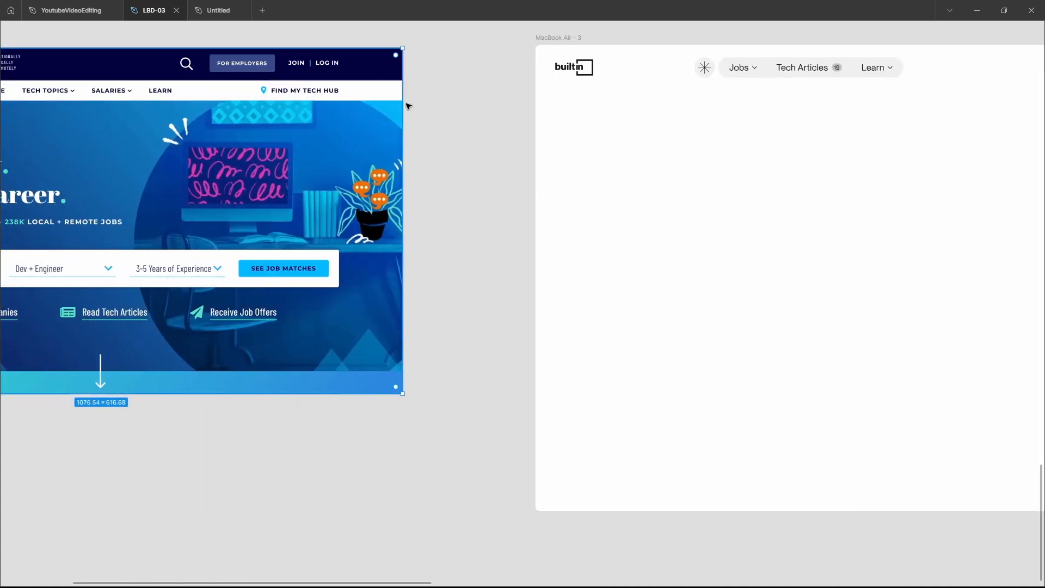
scroll(571, 142, right, 6)
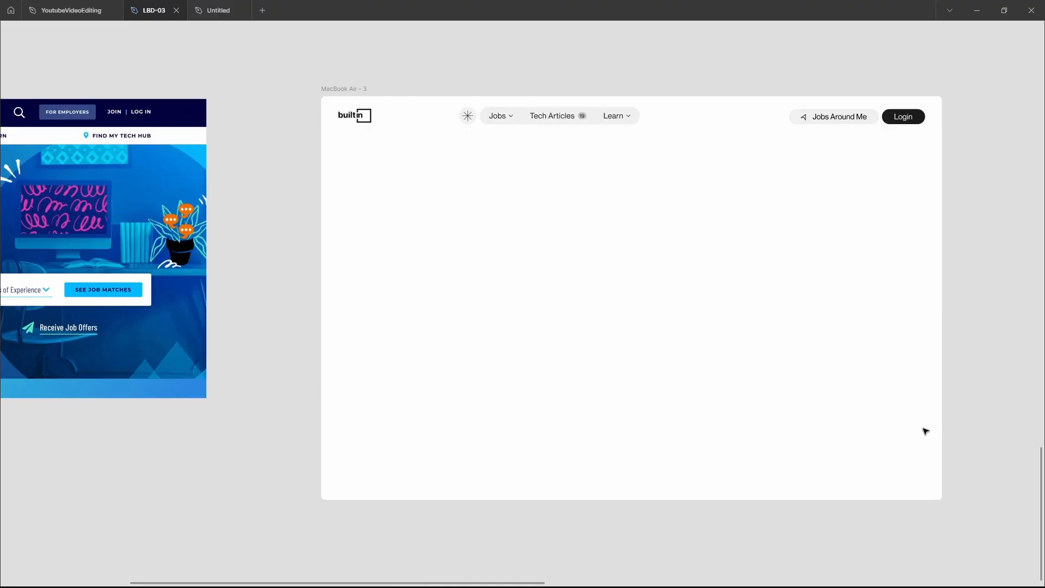
Review the original Built In screenshot's full hero section against the redesigned MacBook Air - 3 frame
scroll(925, 431, left, 10)
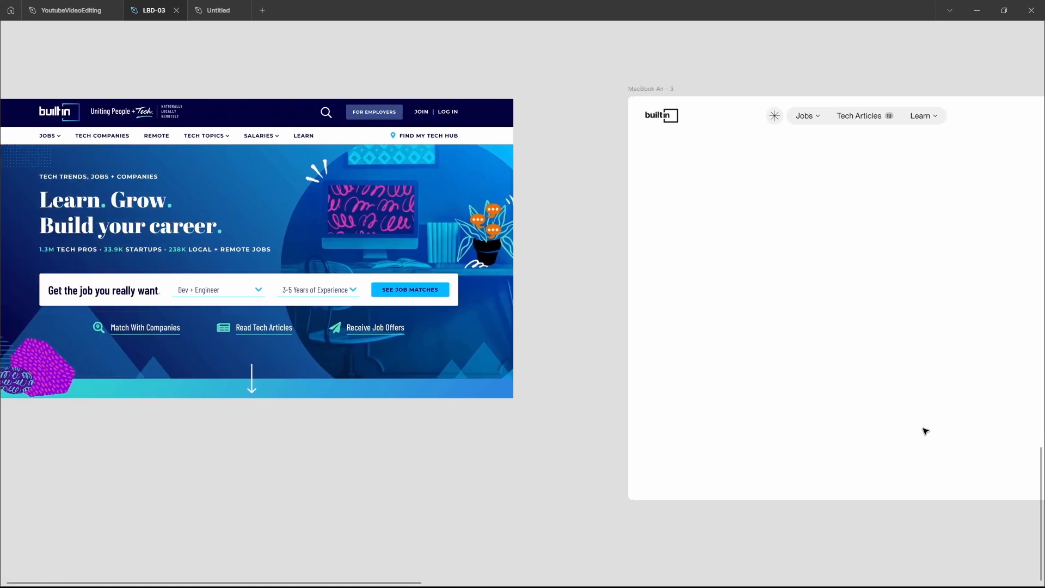
scroll(925, 431, left, 2)
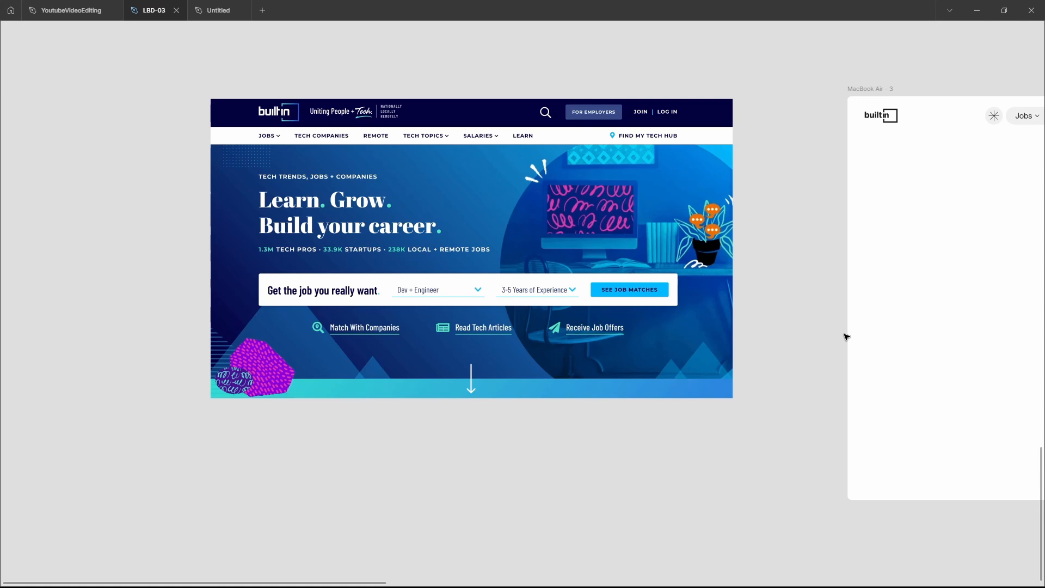
scroll(847, 337, right, 1)
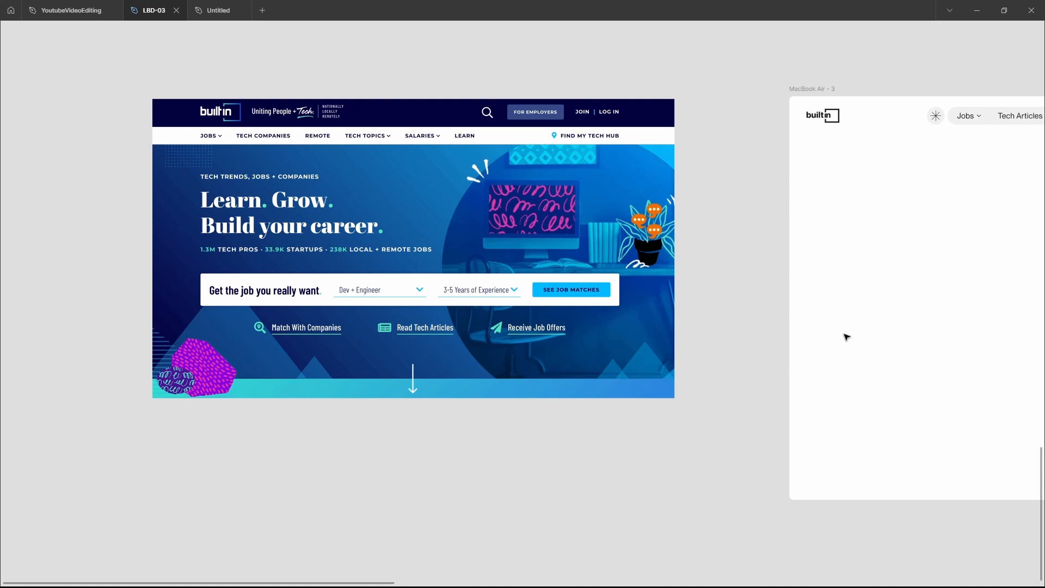
scroll(847, 337, right, 1)
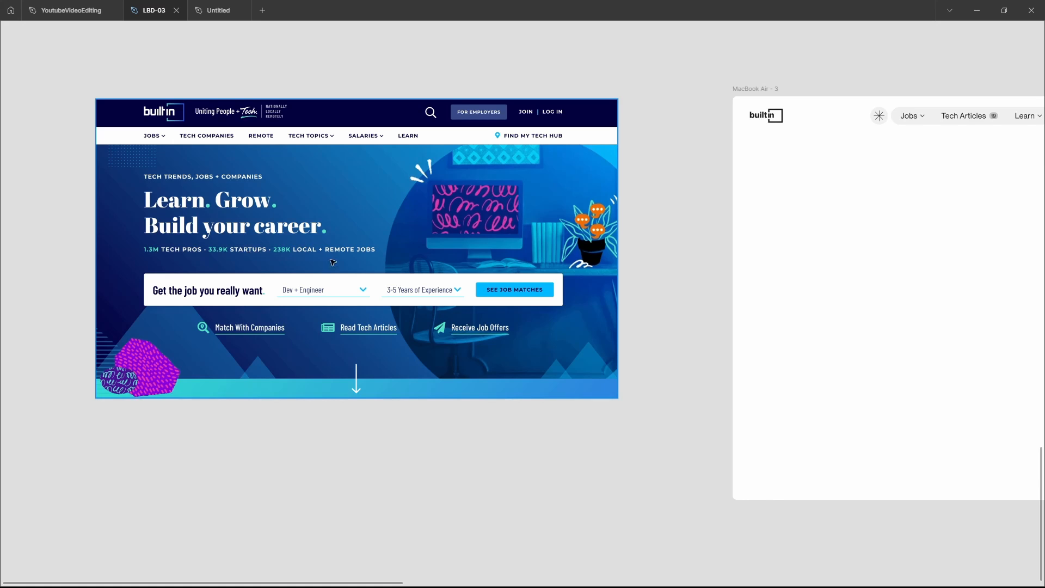
scroll(306, 248, right, 15)
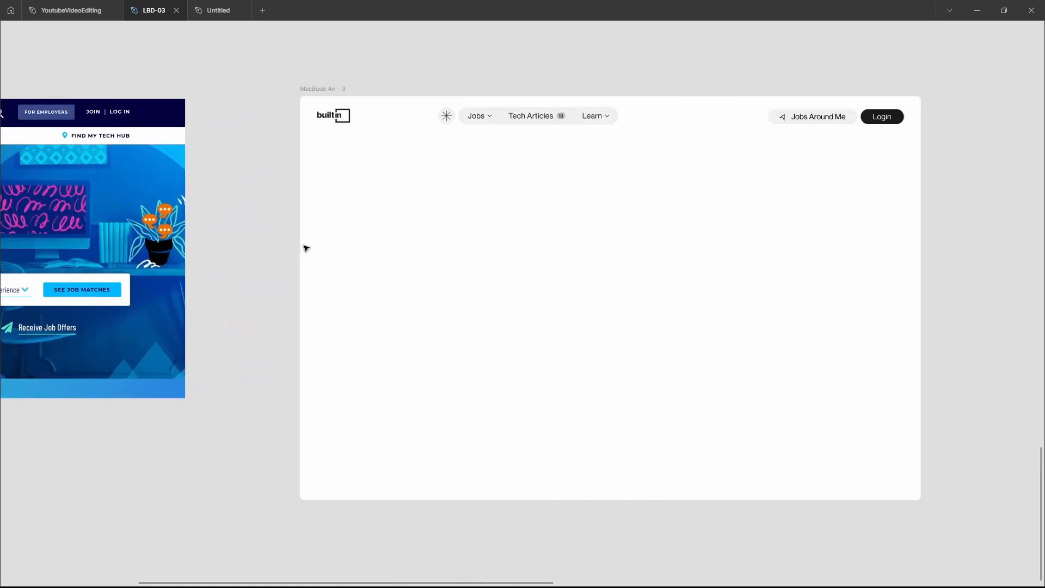
scroll(305, 246, left, 3)
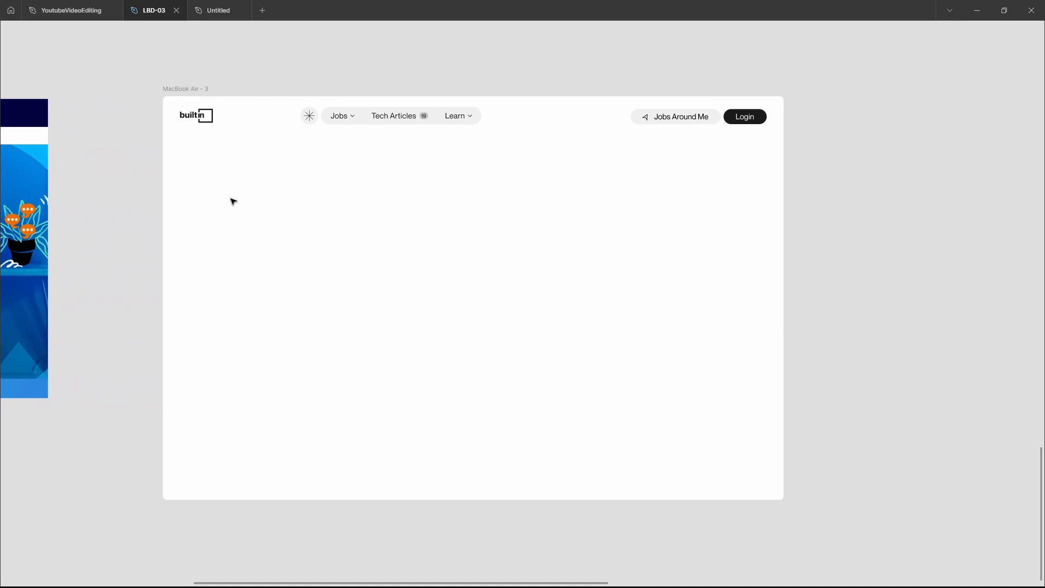
scroll(234, 202, left, 10)
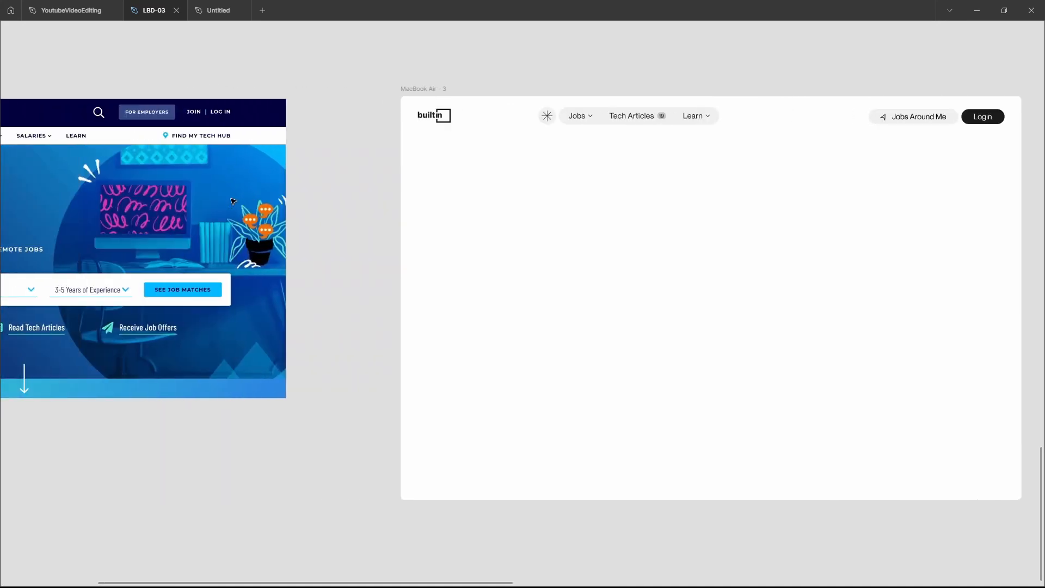
Hide the bad-ui 1 screenshot on the canvas, leaving the interface panels hidden
scroll(233, 202, left, 1)
click(233, 202)
key(ctrl+backslash)
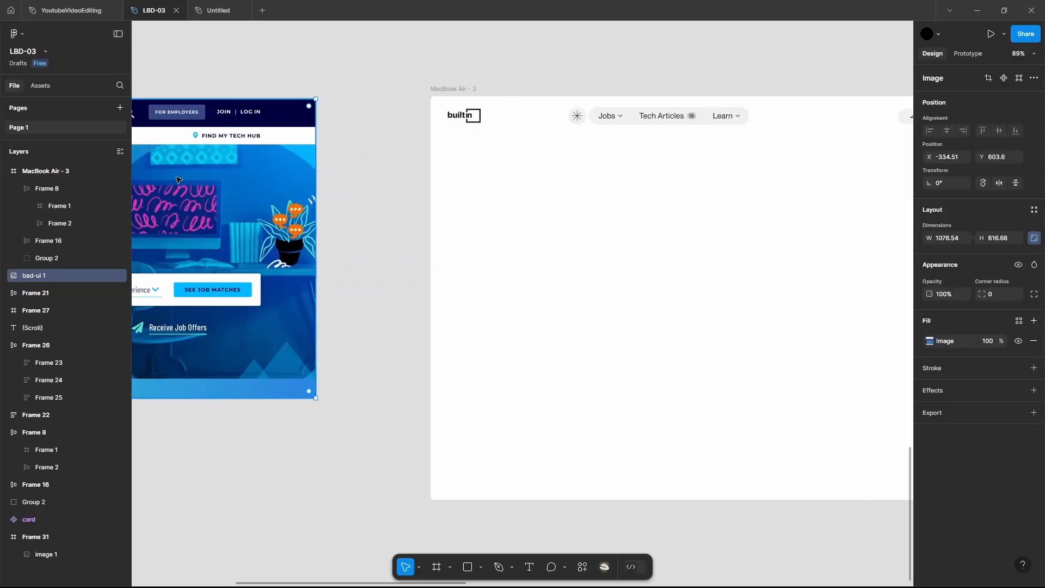
click(120, 275)
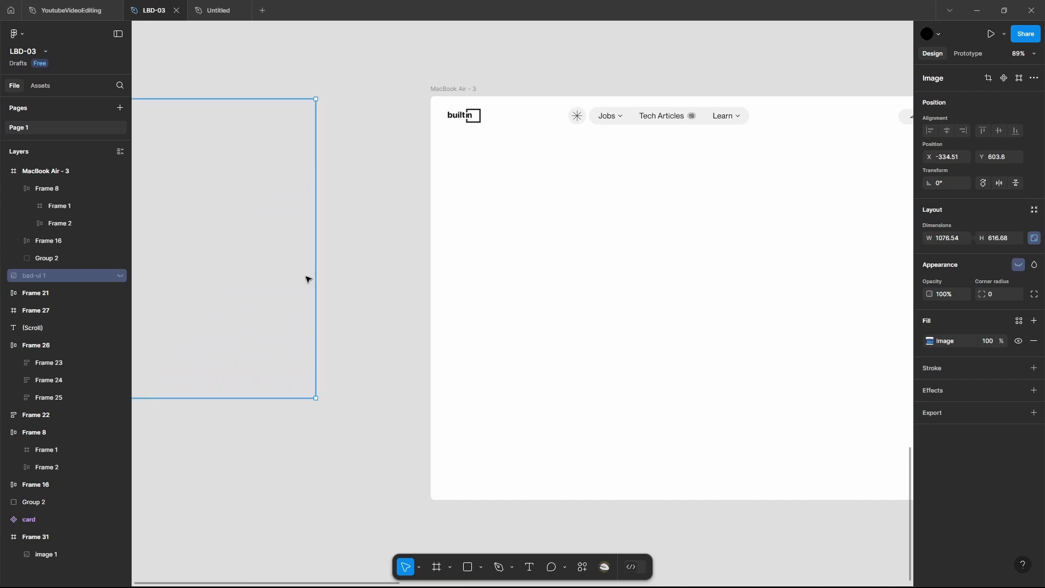
click(308, 280)
key(ctrl+backslash)
Paste the job search bar horizontally centred in the upper half of MacBook Air - 3 and make its Find Jobs label fully opaque
scroll(309, 280, right, 4)
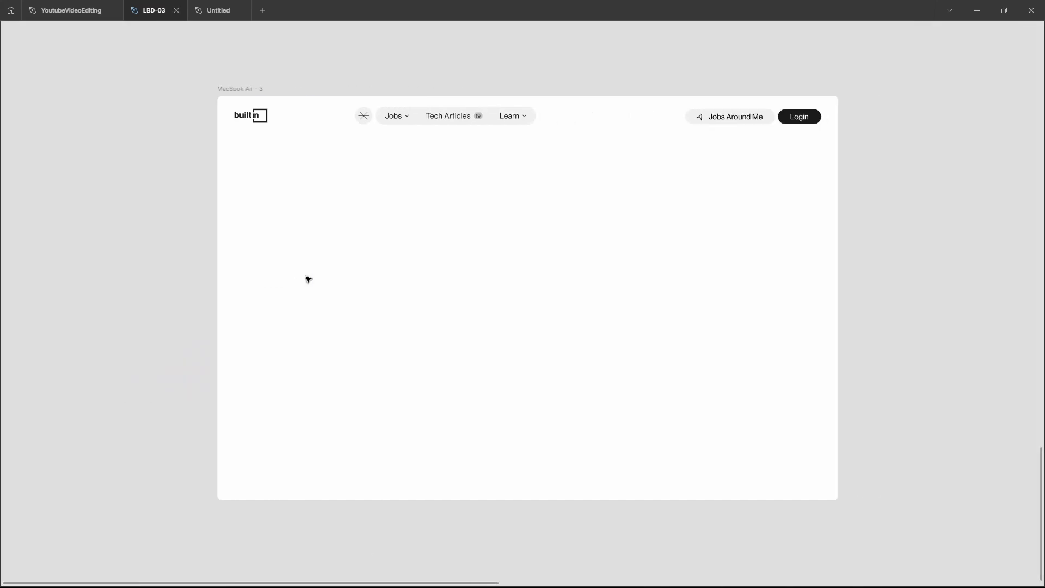
scroll(309, 279, right, 1)
scroll(309, 279, left, 1)
scroll(309, 280, up, 1)
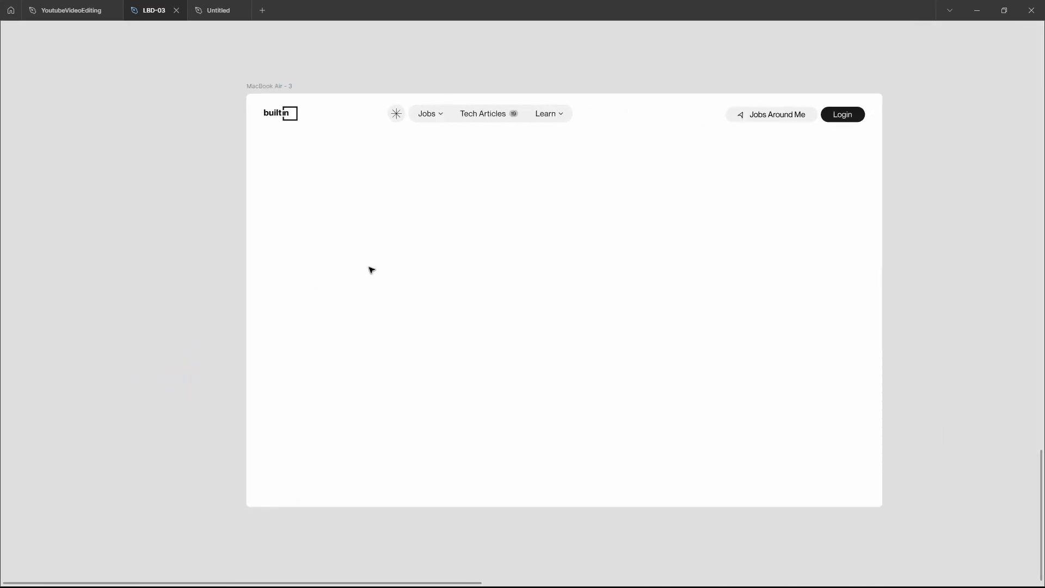
click(310, 238)
key(ctrl+v)
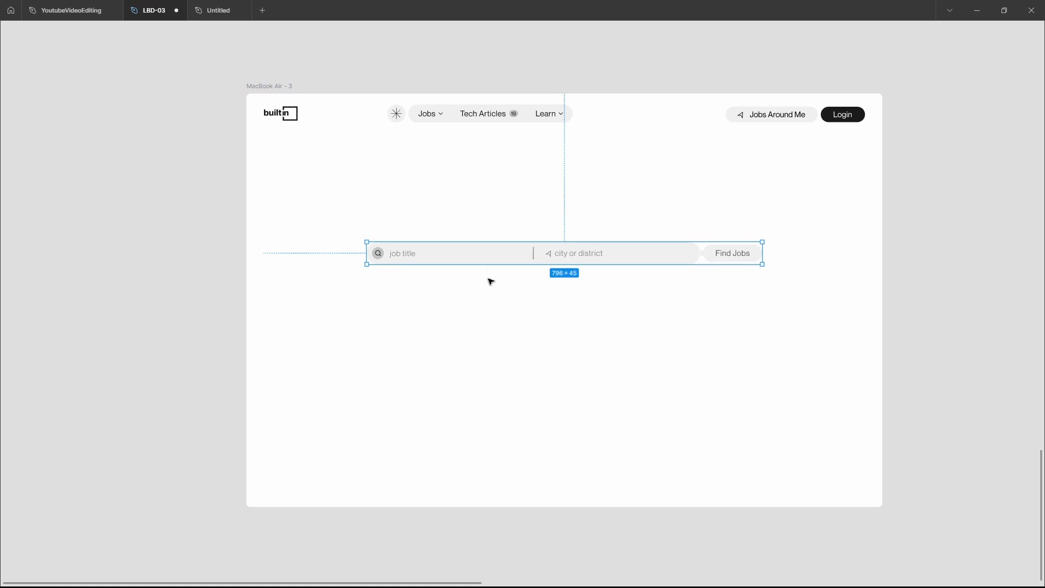
drag(506, 264, 509, 263)
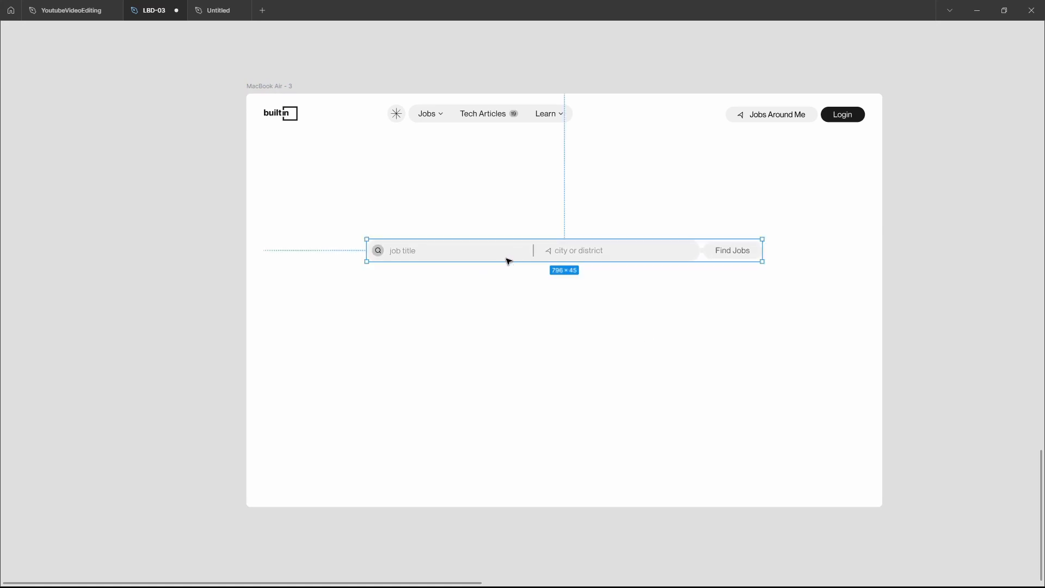
click(648, 337)
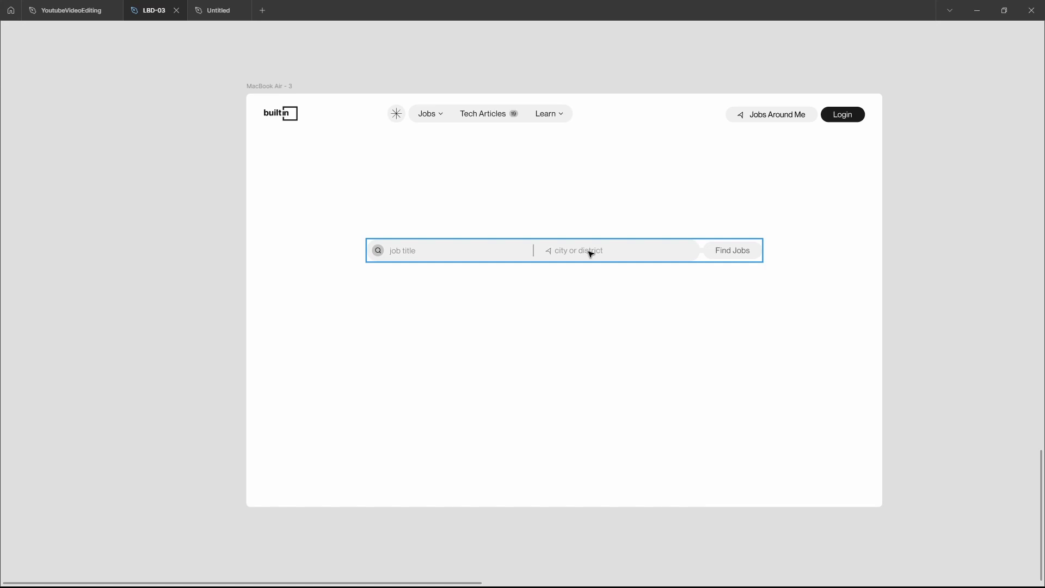
ctrl+click(749, 253)
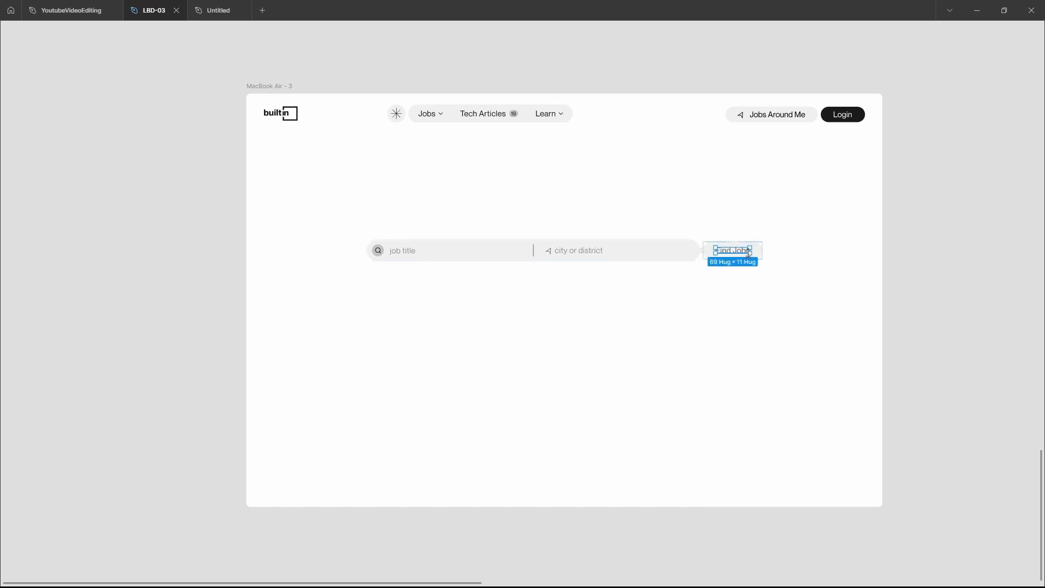
key(0)
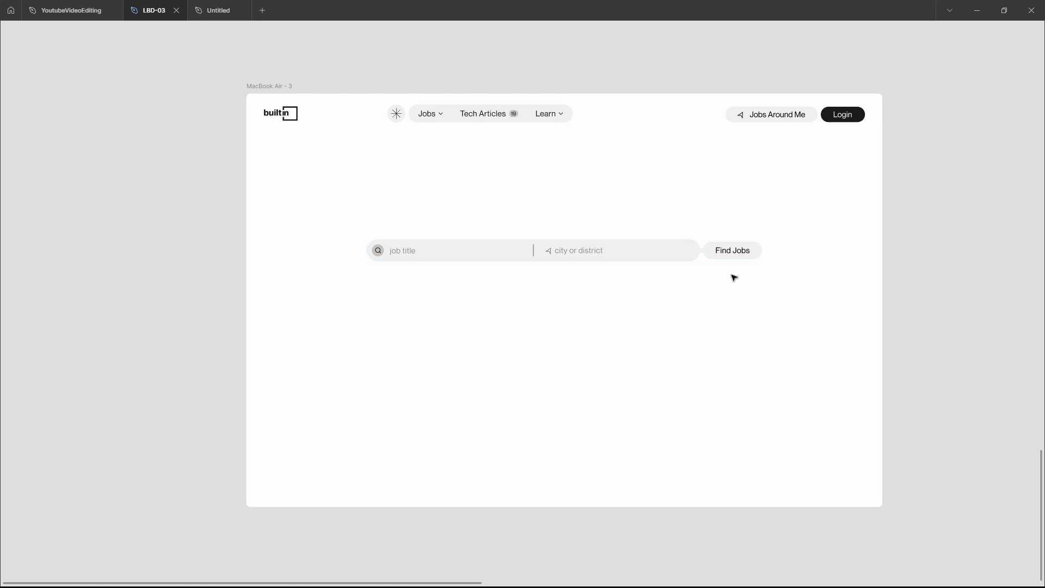
Paste the "Learn, Grow, Build your career." headline and the statistics row into the lower-left area of the MacBook Air - 3 frame
scroll(734, 278, up, 1)
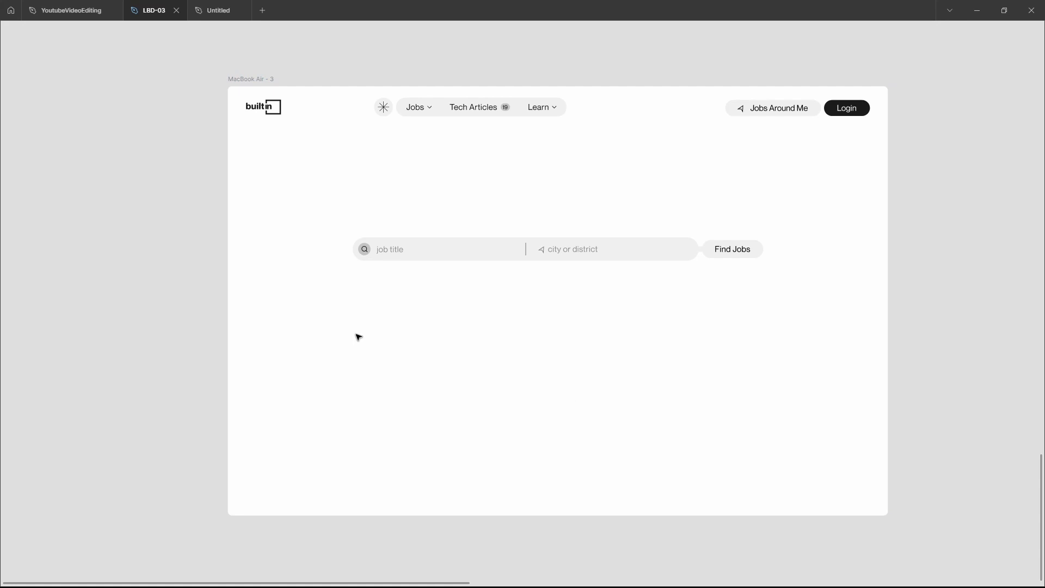
click(323, 343)
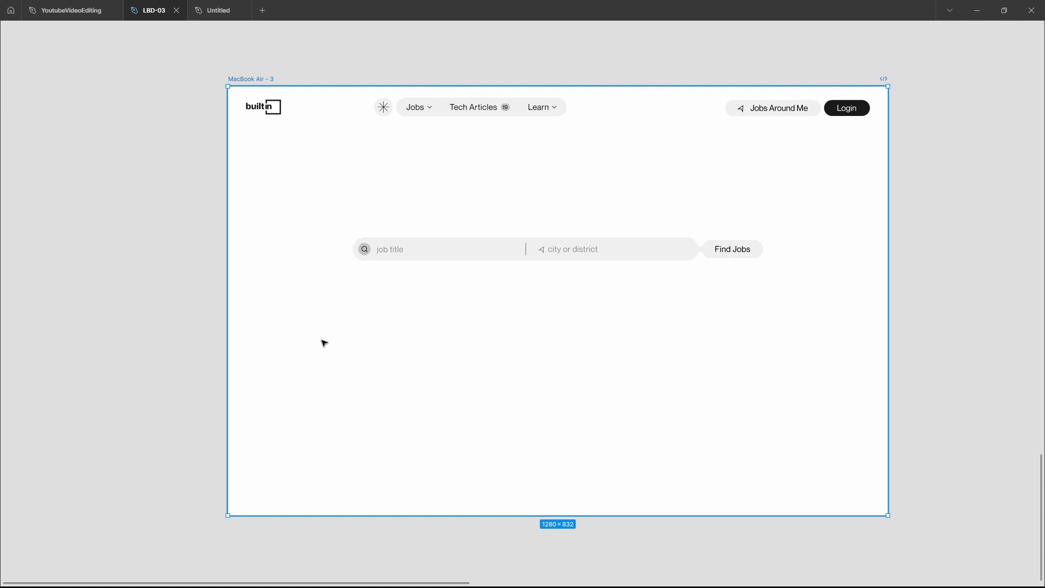
key(ctrl+v)
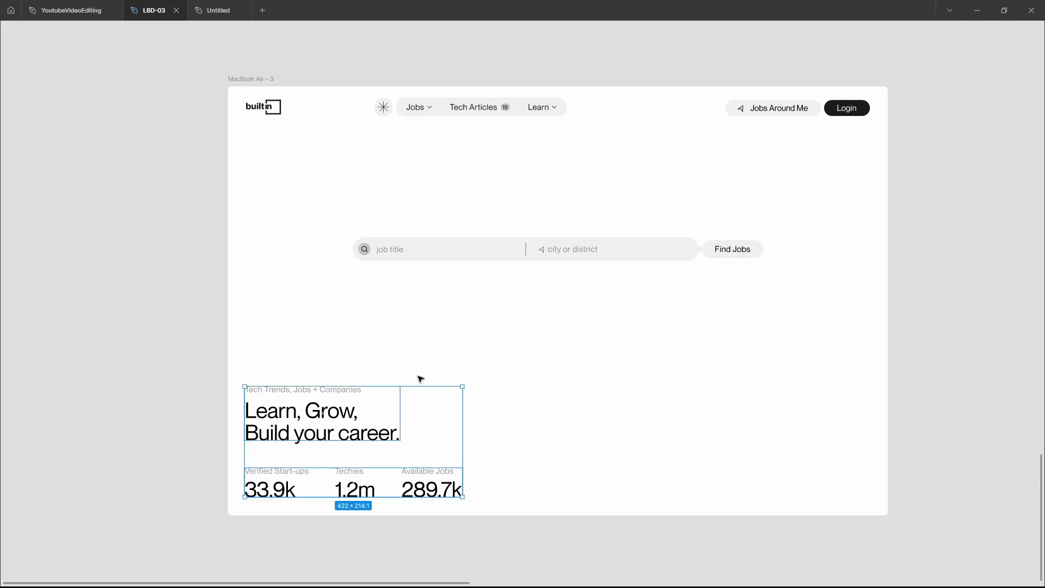
click(518, 361)
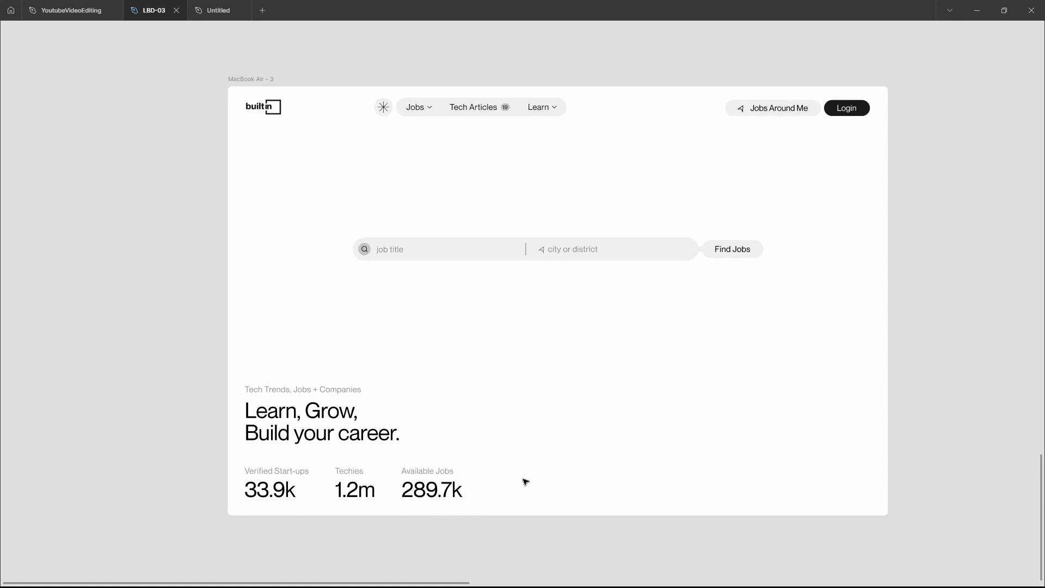
Paste the (SCROLL) label into the lower-right corner of the MacBook Air - 3 frame, level with the base of the statistics row
scroll(180, 479, down, 2)
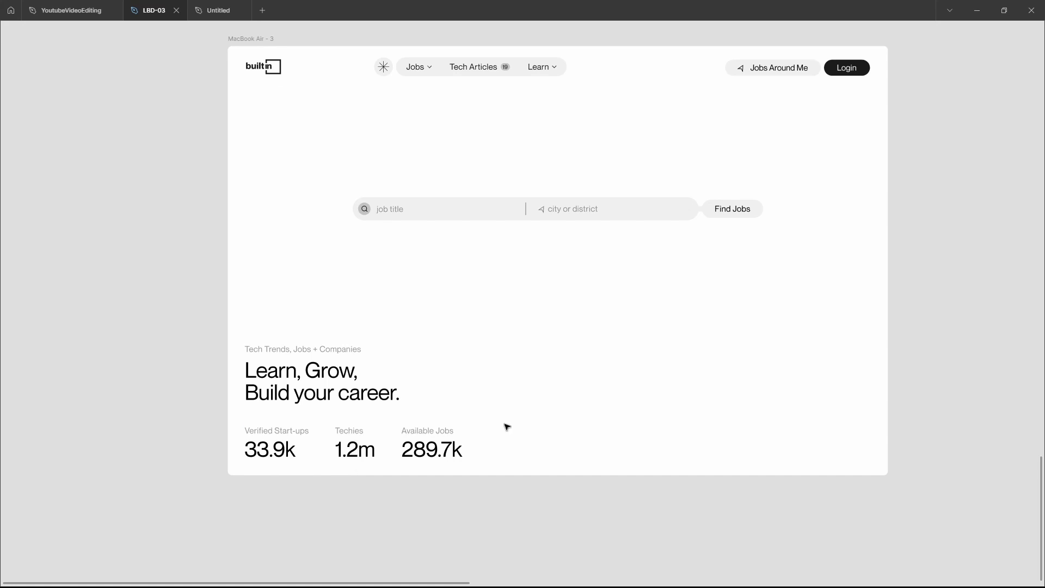
scroll(507, 426, right, 4)
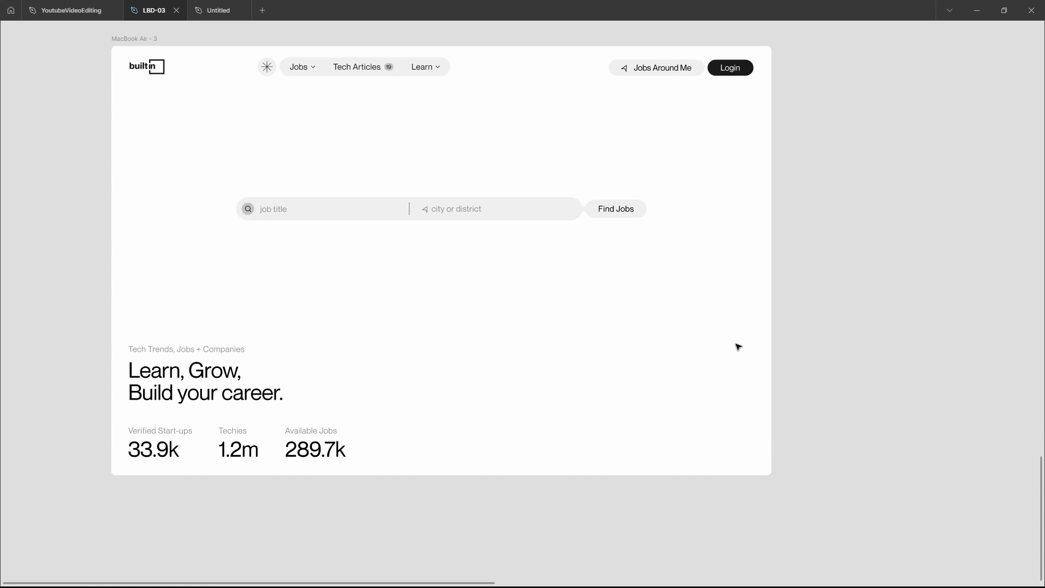
scroll(738, 347, left, 4)
scroll(738, 346, up, 1)
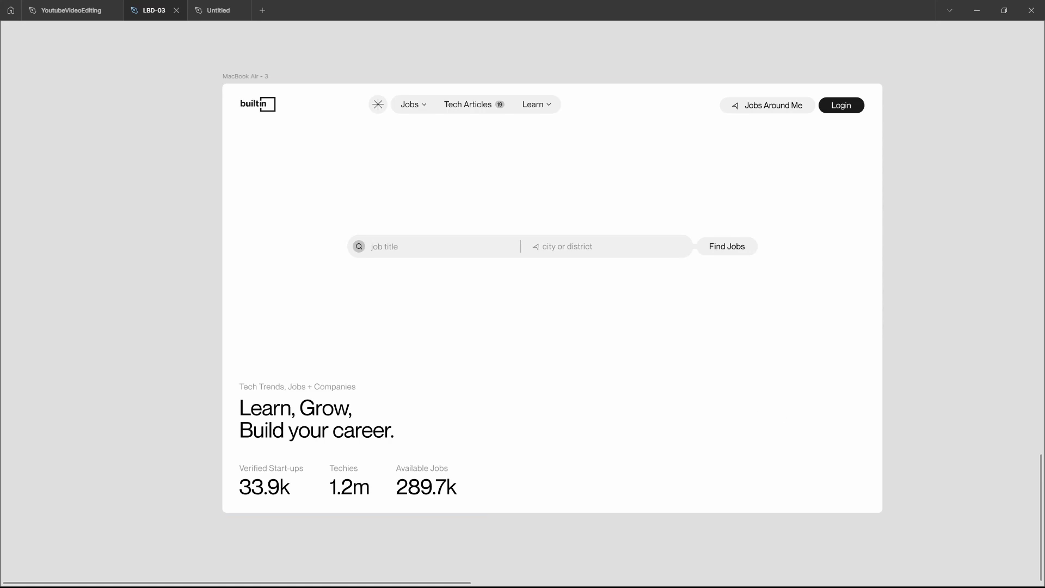
click(781, 460)
key(ctrl+v)
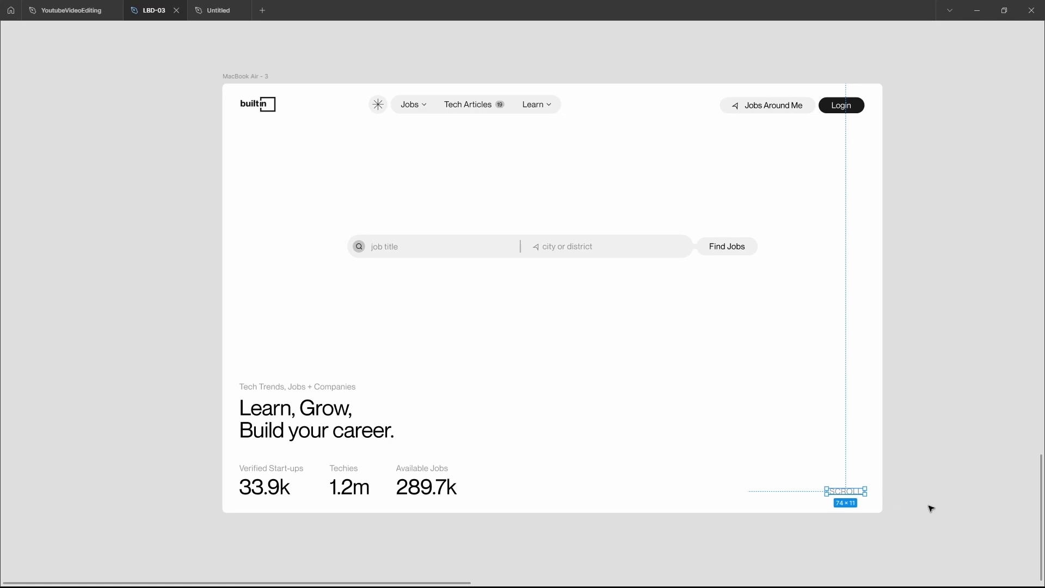
click(462, 486)
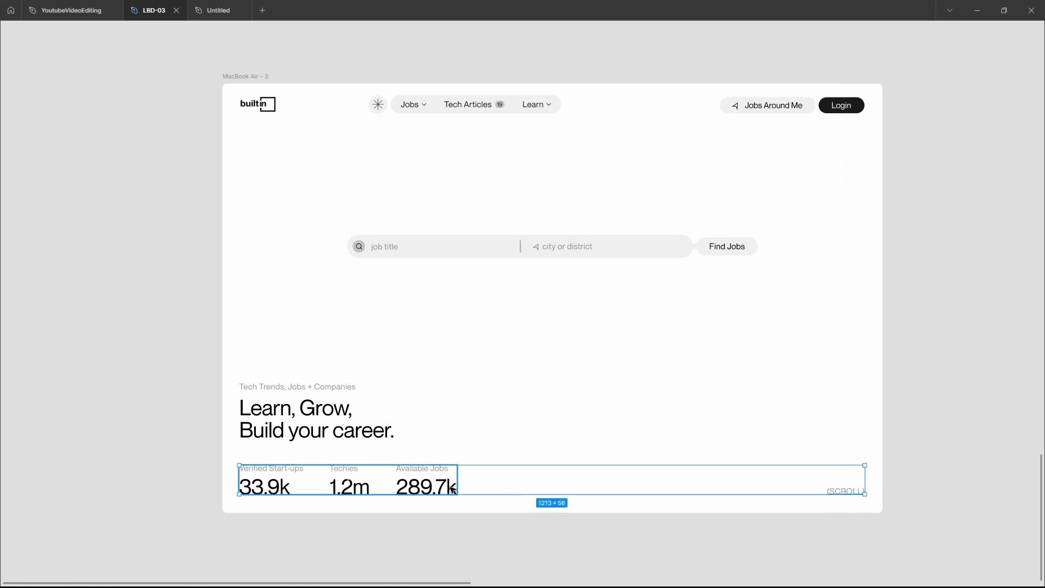
click(795, 535)
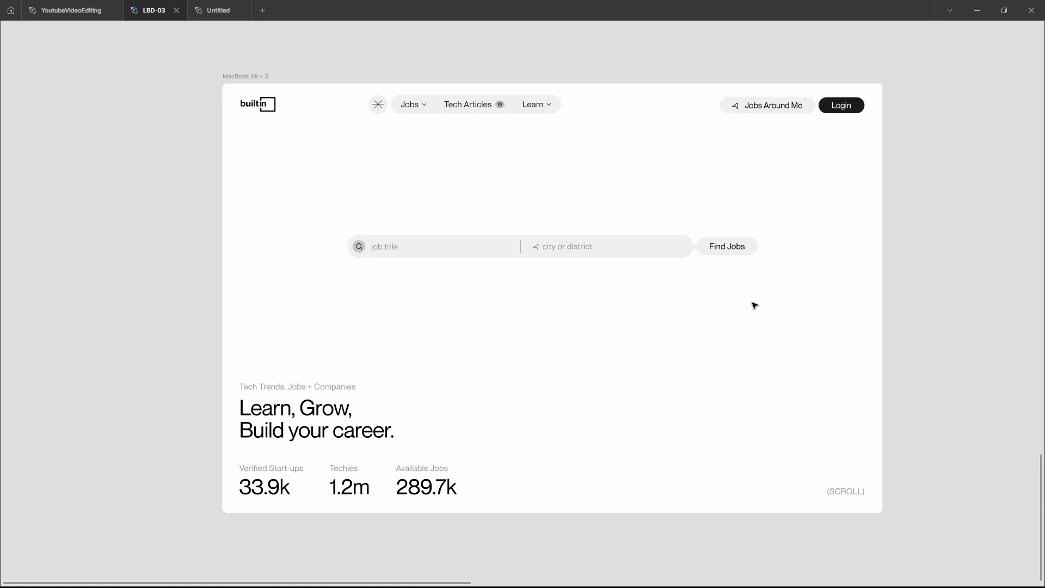
Duplicate the MacBook Air - 3 frame twice, with the copies side by side to its right
scroll(755, 305, right, 2)
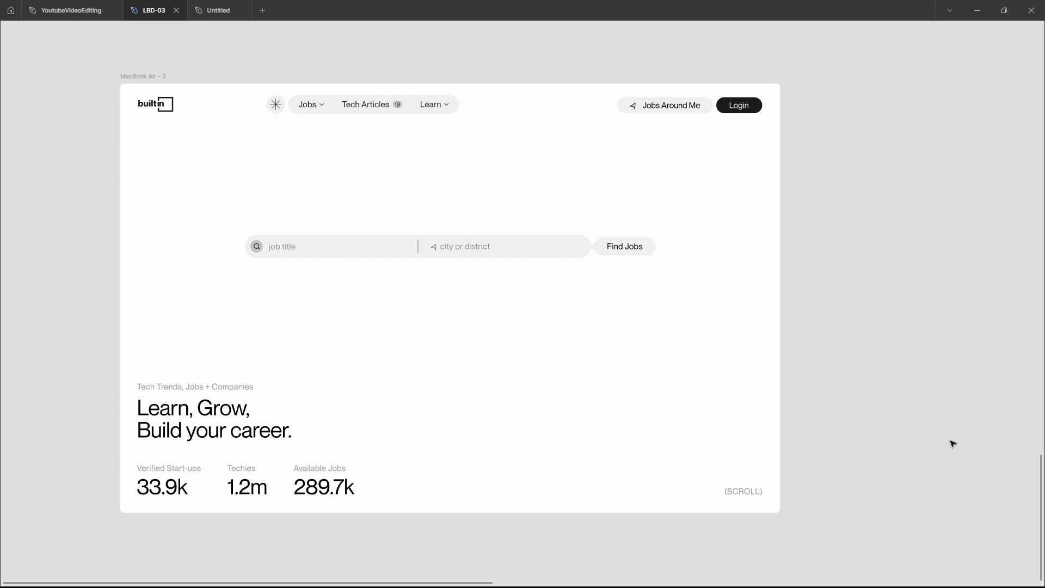
click(154, 78)
key(ctrl+d)
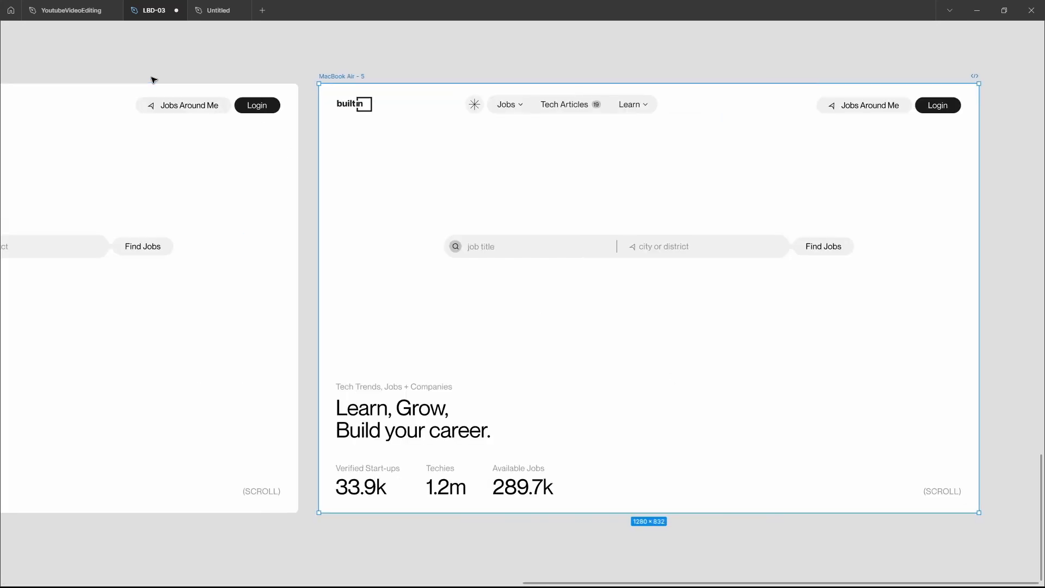
scroll(154, 79, down, 3)
scroll(153, 80, left, 6)
scroll(153, 80, up, 1)
scroll(154, 80, left, 2)
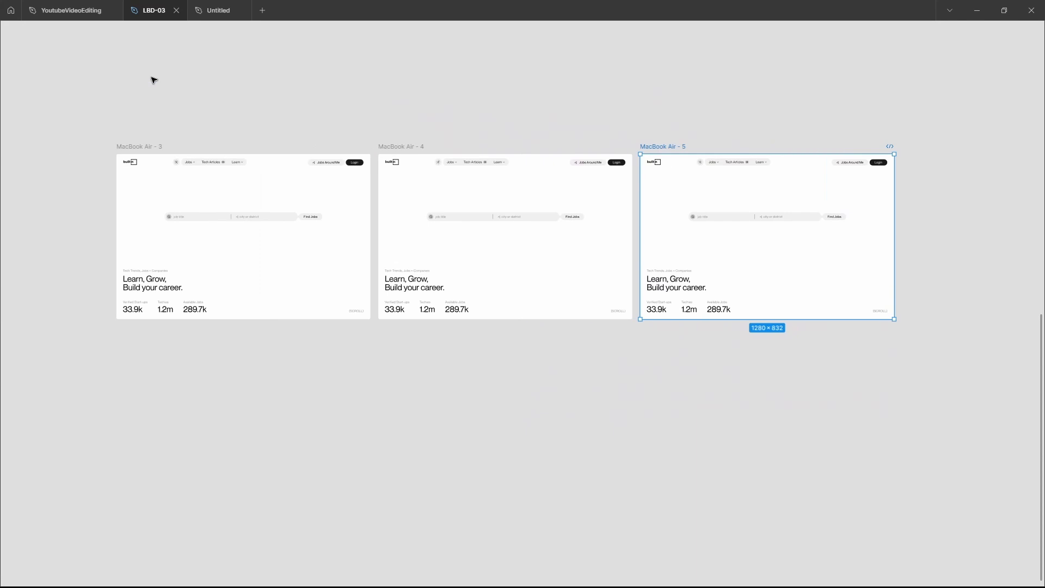
scroll(154, 80, up, 3)
click(394, 99)
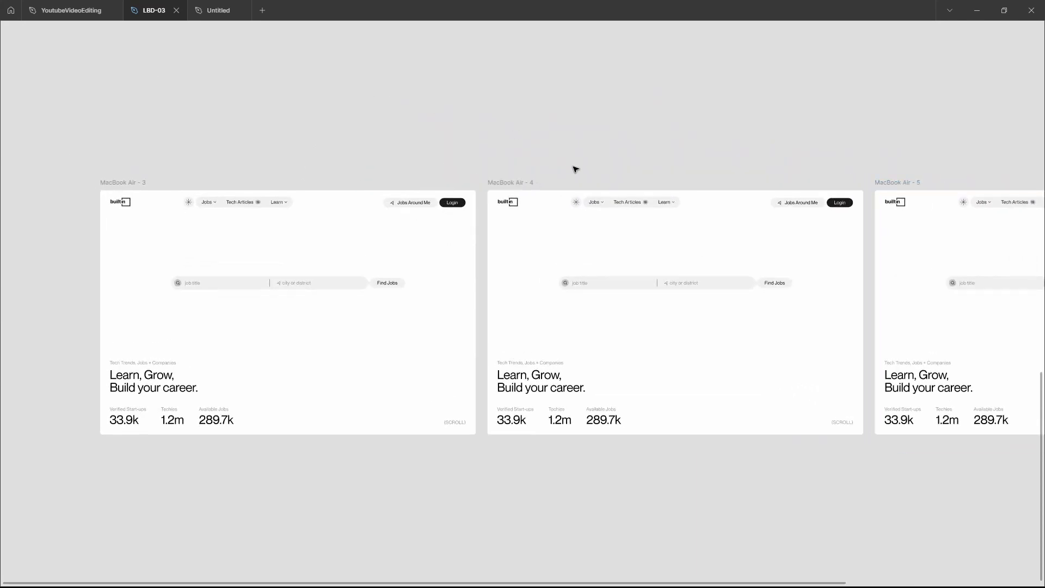
Paste the row of faded portrait cards across the middle of the MacBook Air - 4 frame
scroll(619, 163, right, 2)
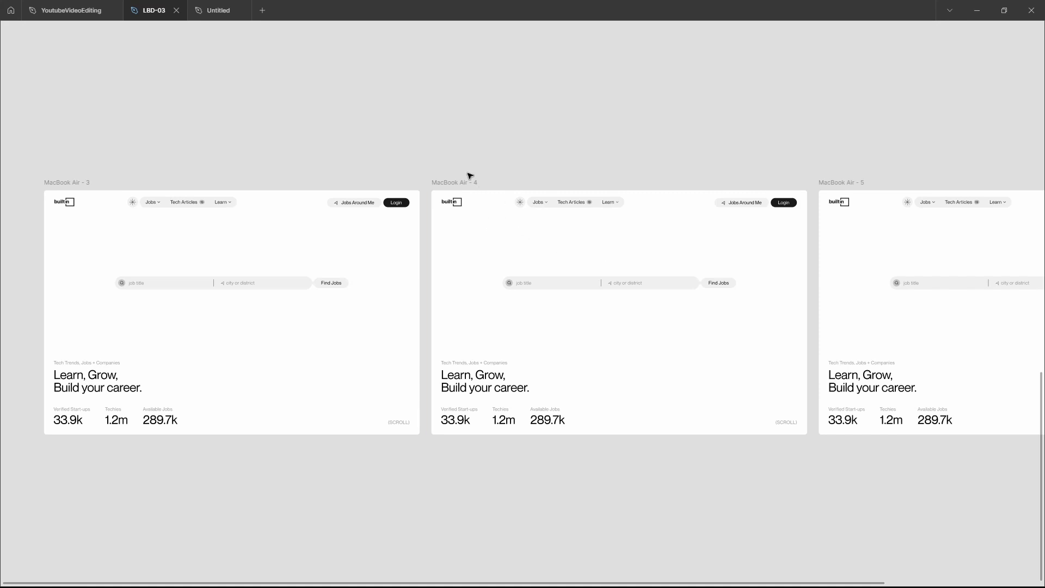
scroll(470, 177, up, 1)
scroll(466, 179, right, 1)
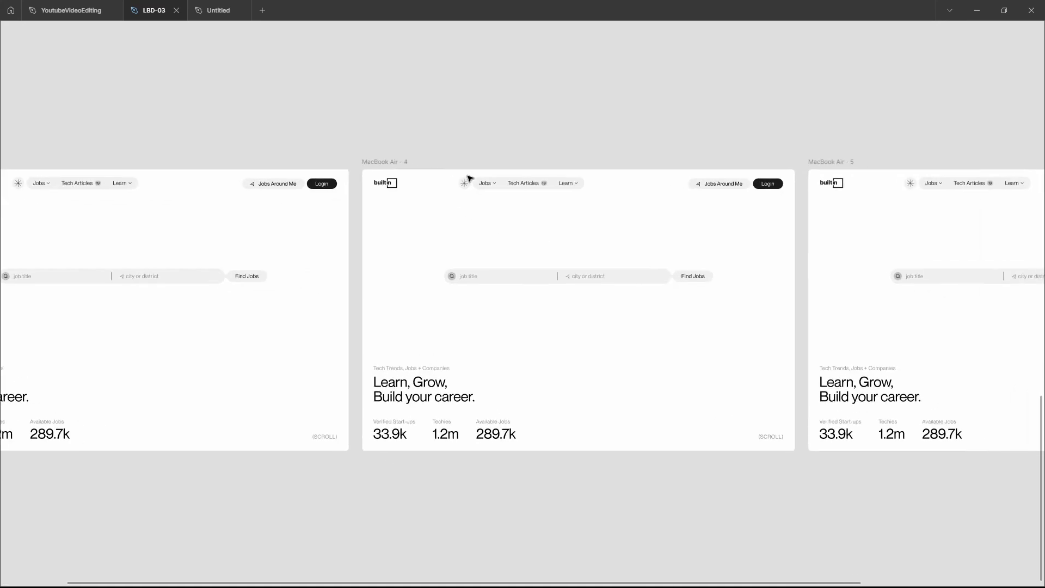
scroll(394, 168, up, 5)
scroll(394, 168, up, 2)
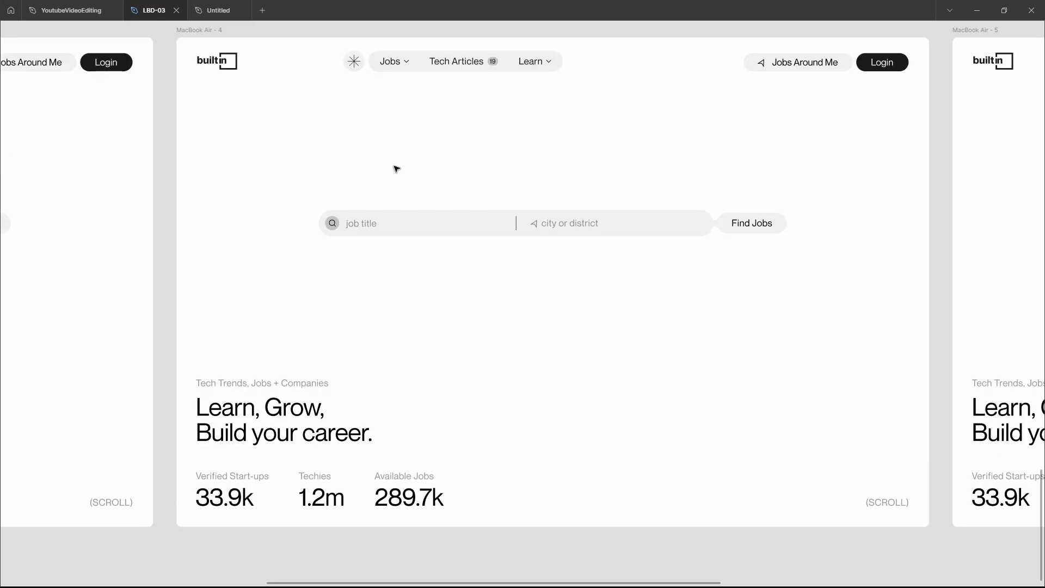
click(202, 28)
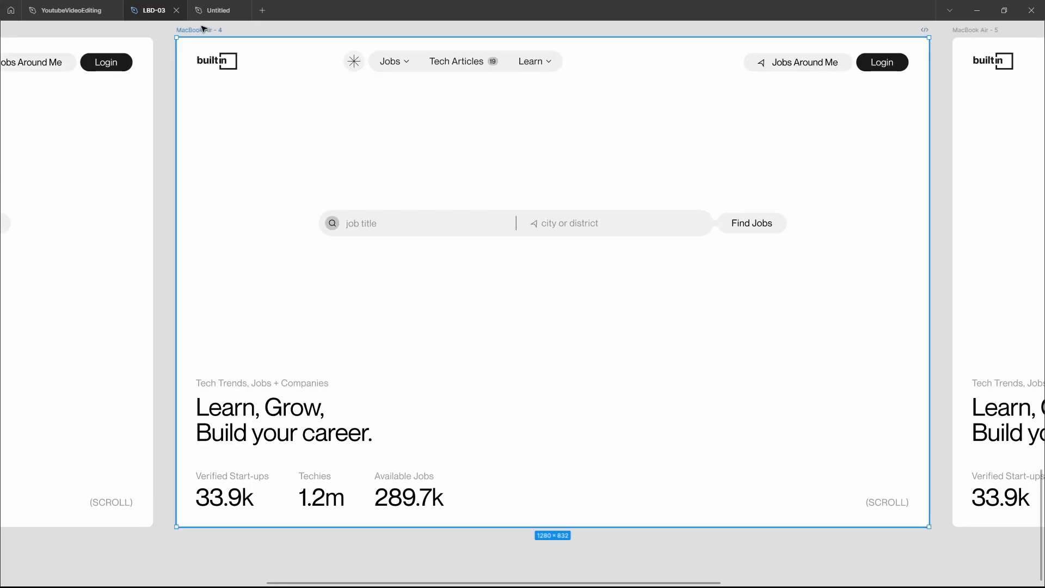
key(ctrl+v)
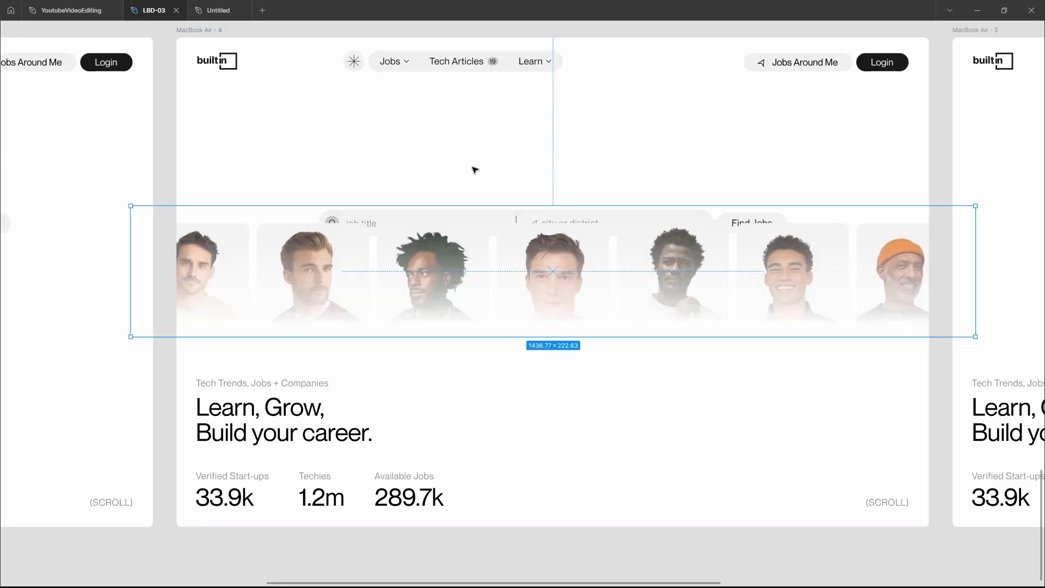
Move the search bar up in the MacBook Air - 4 frame and place the faded portrait row again below it
click(455, 197)
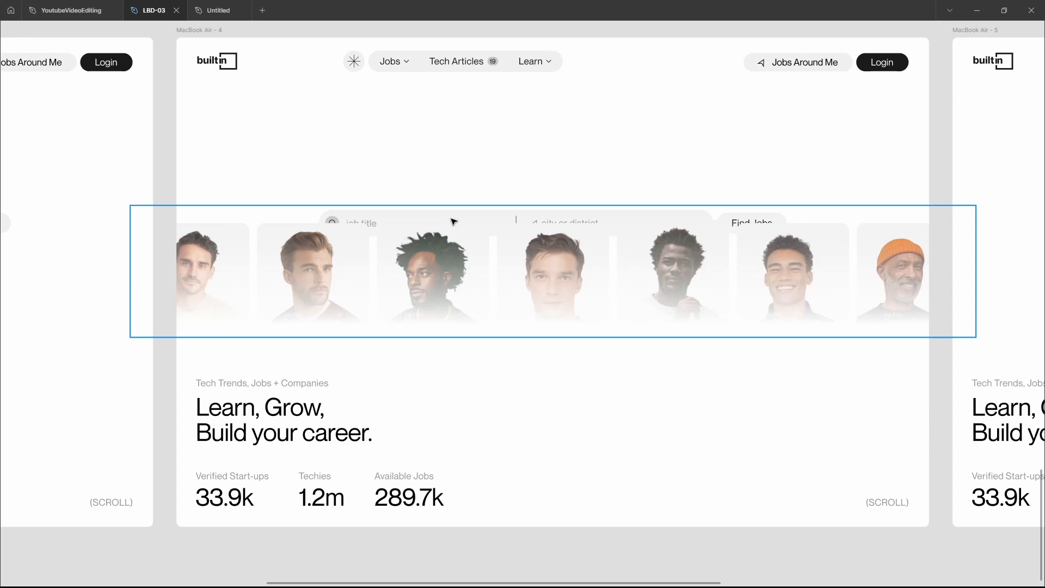
key(ctrl+z)
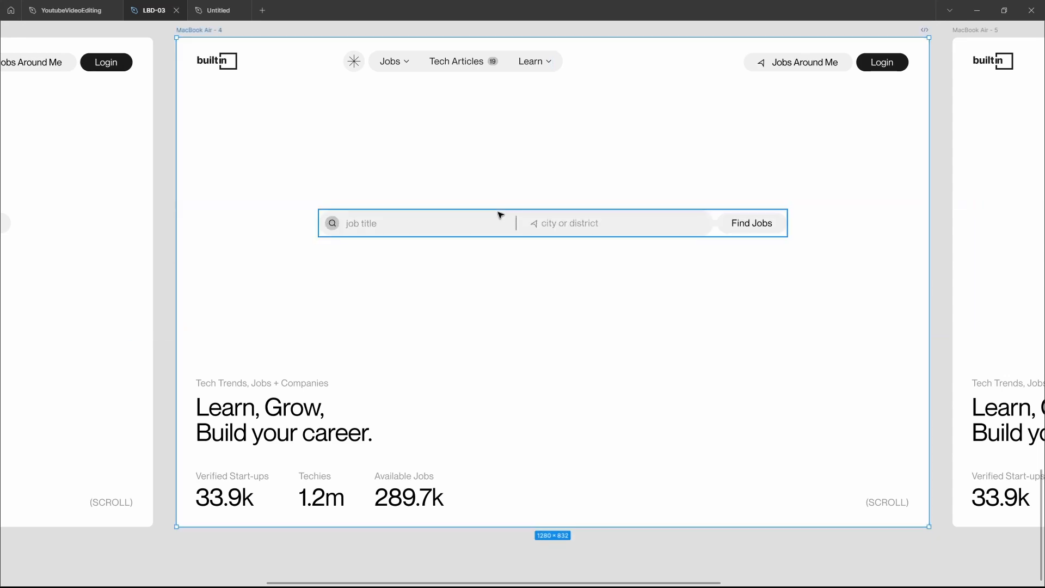
drag(500, 215, 494, 164)
click(280, 88)
key(ctrl+v)
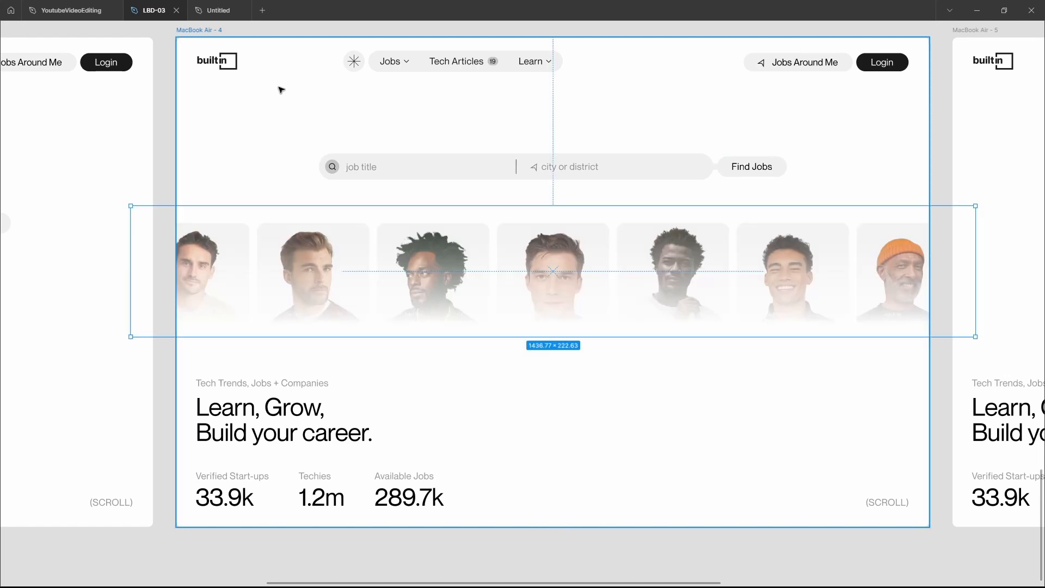
Nudge the MacBook Air - 4 search bar down until it sits just above the portrait row
click(455, 173)
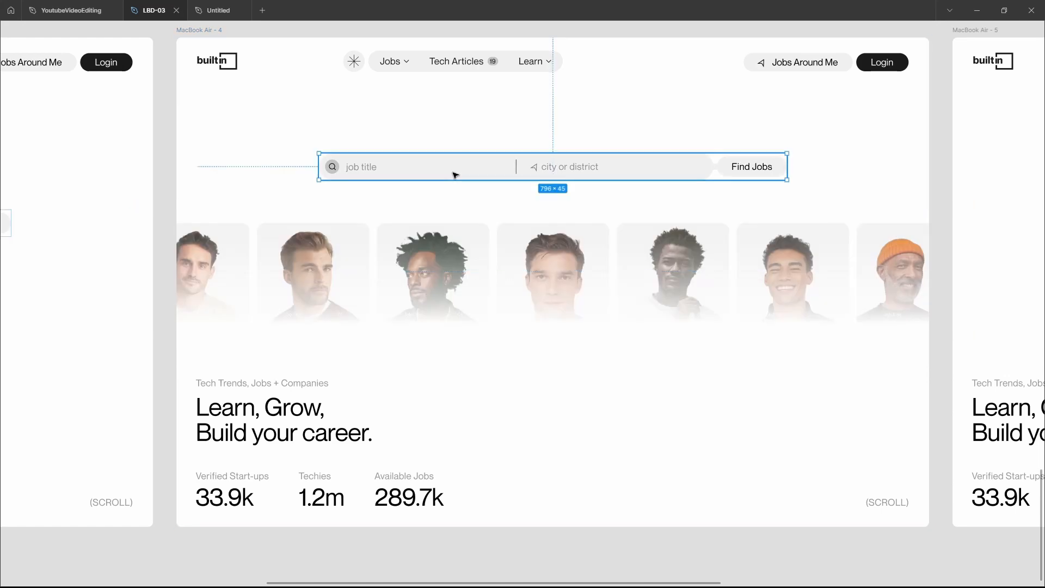
key(shift+Down)
key(shift+Down)
key(shift+Down)
key(shift+Up)
key(shift+Down)
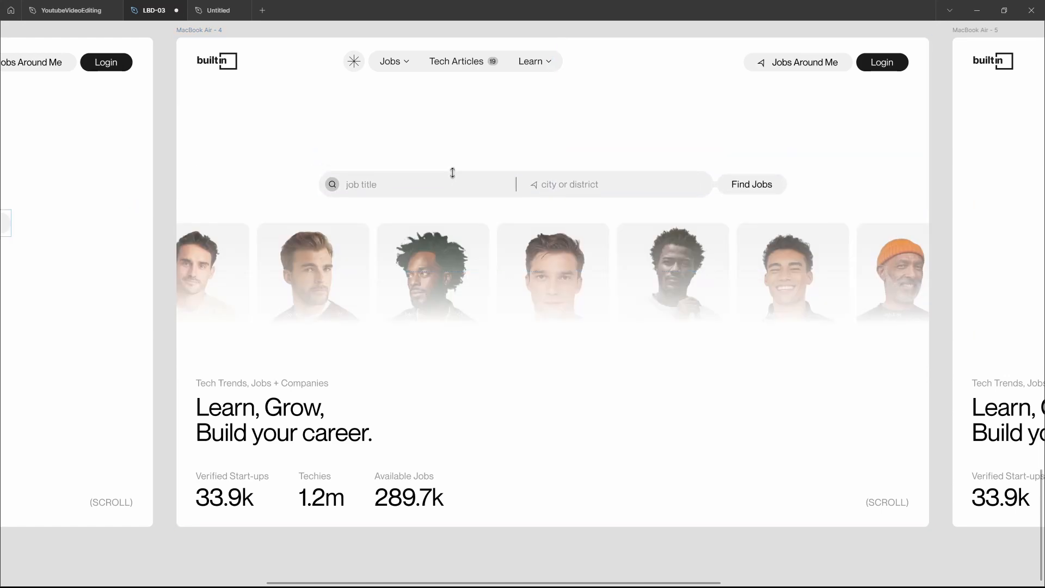
click(654, 138)
Paste the large cut-out male portrait into the MacBook Air - 5 frame and send it behind the search bar and other content
scroll(654, 138, right, 2)
scroll(655, 137, right, 15)
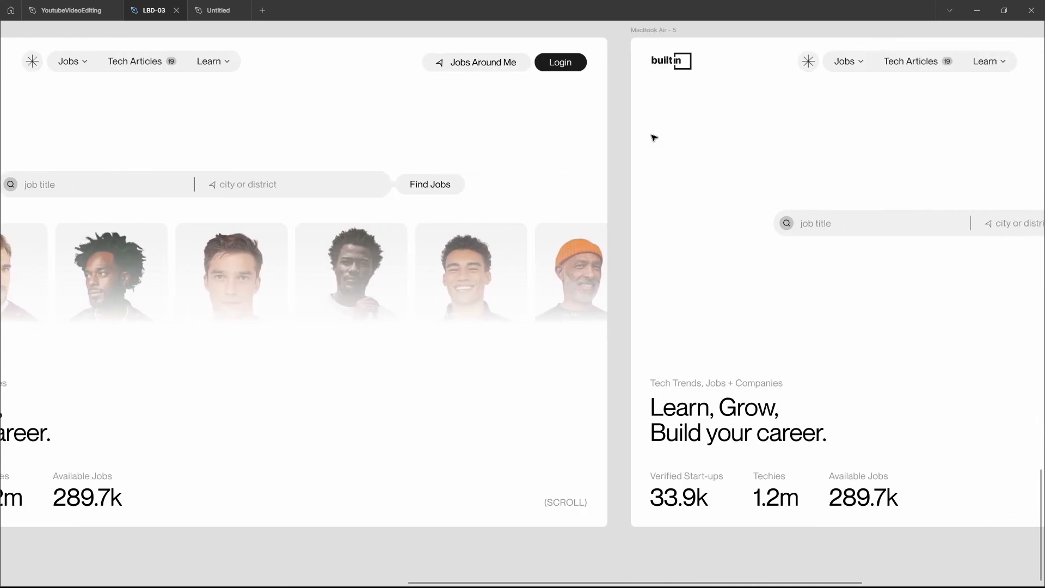
scroll(654, 137, left, 6)
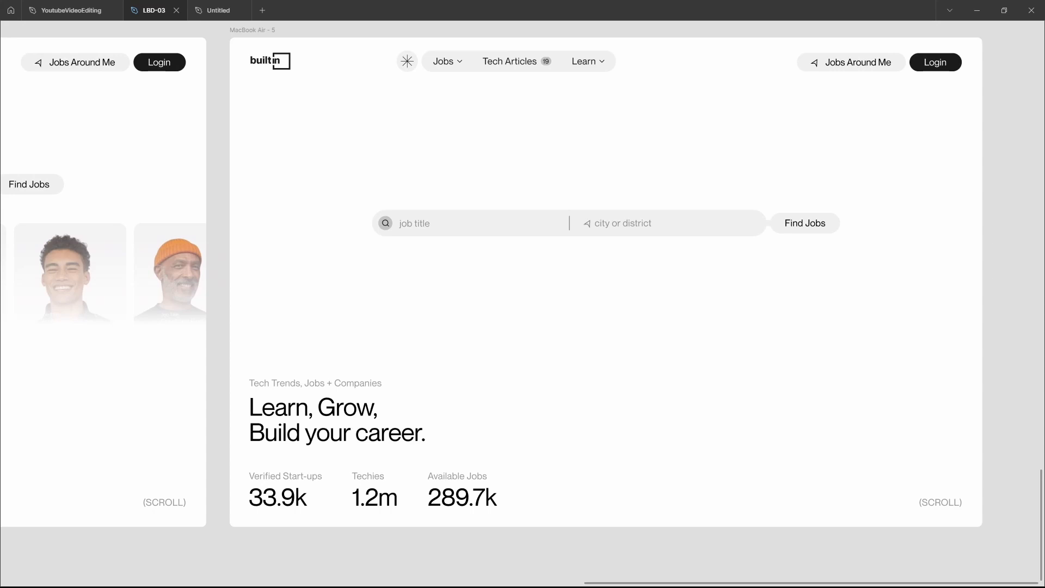
click(252, 30)
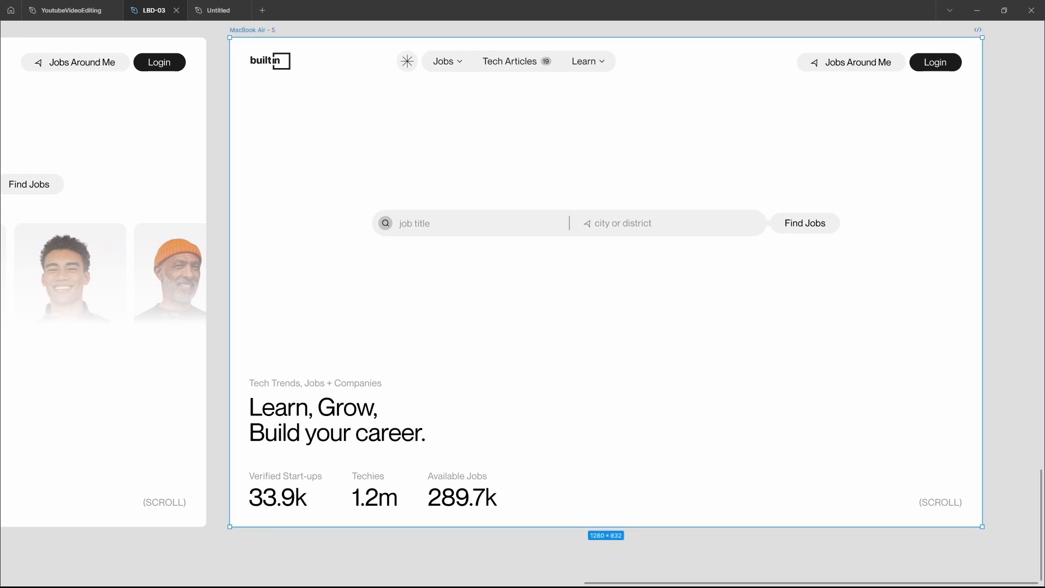
key(Escape)
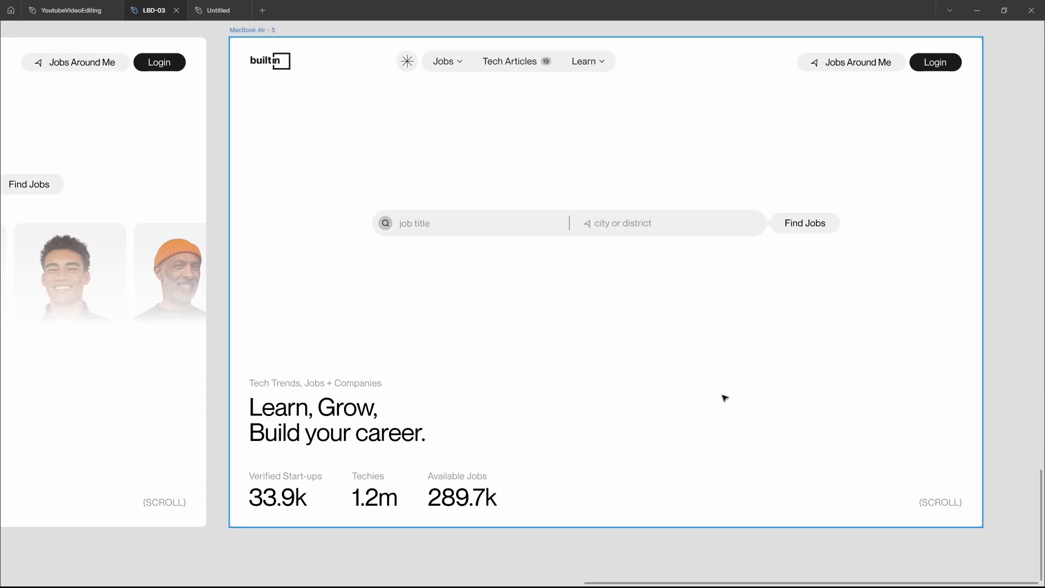
click(724, 397)
key(ctrl+v)
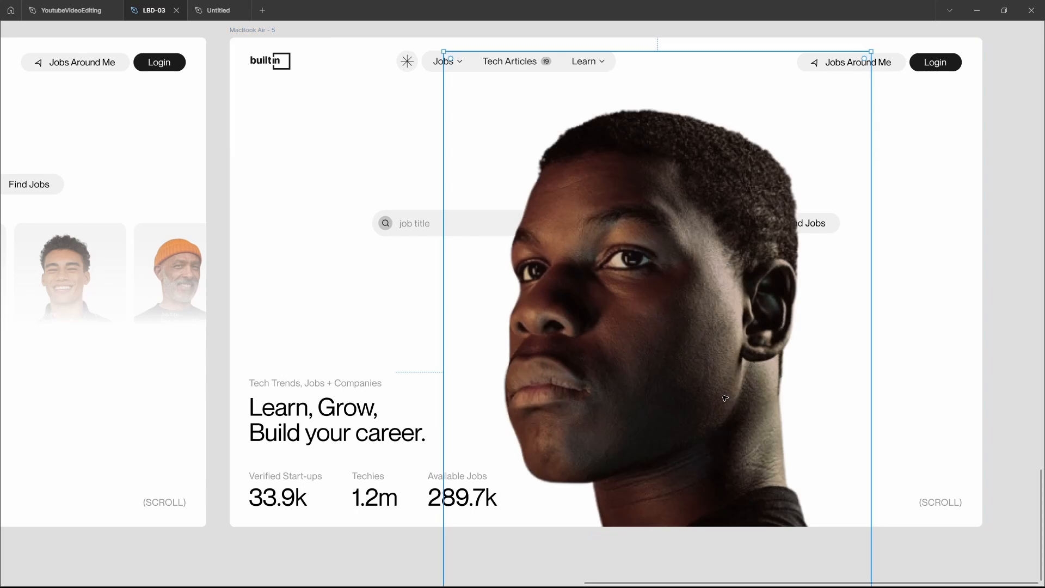
key(ctrl+bracketleft)
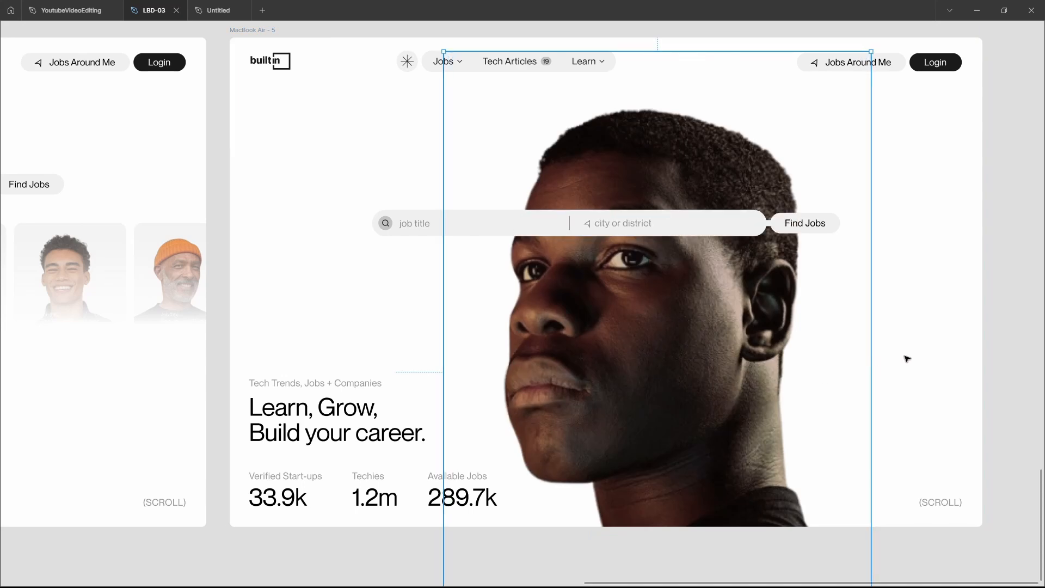
click(907, 359)
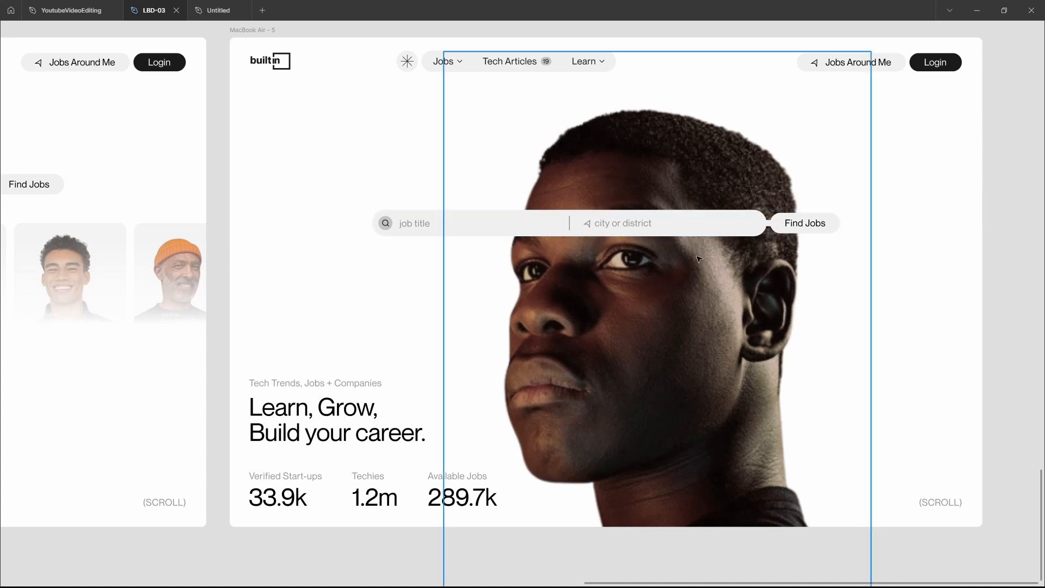
Replace the solid search bar over the portrait in MacBook Air - 5 with the translucent, blurred-glass version
click(664, 227)
key(Delete)
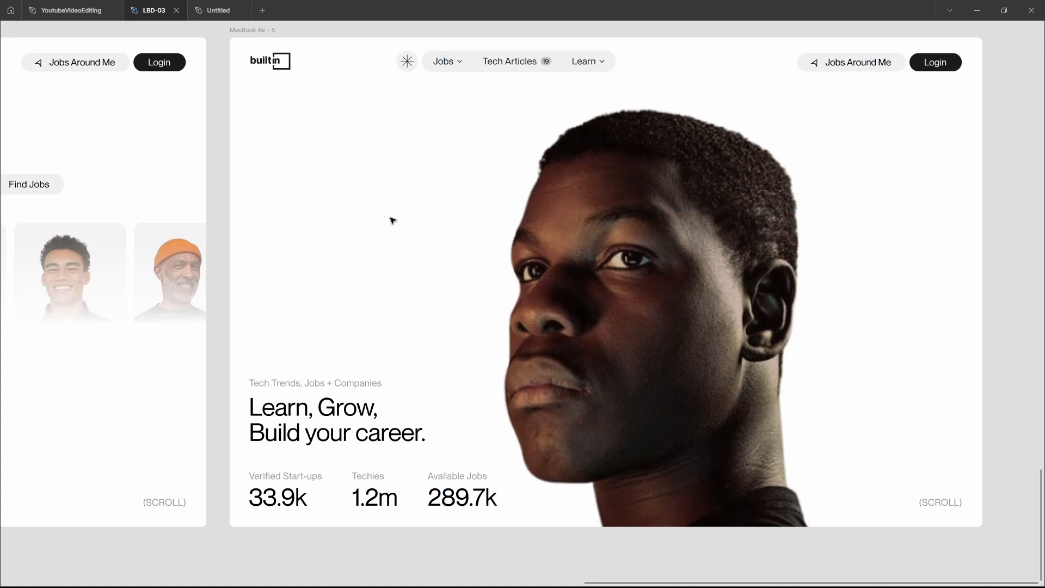
click(305, 219)
key(ctrl+z)
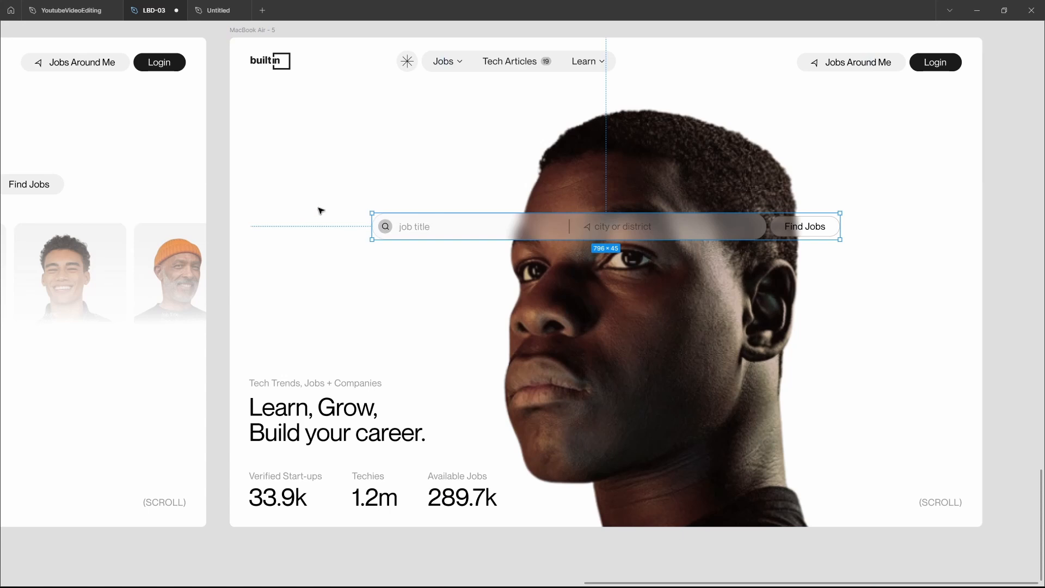
click(351, 162)
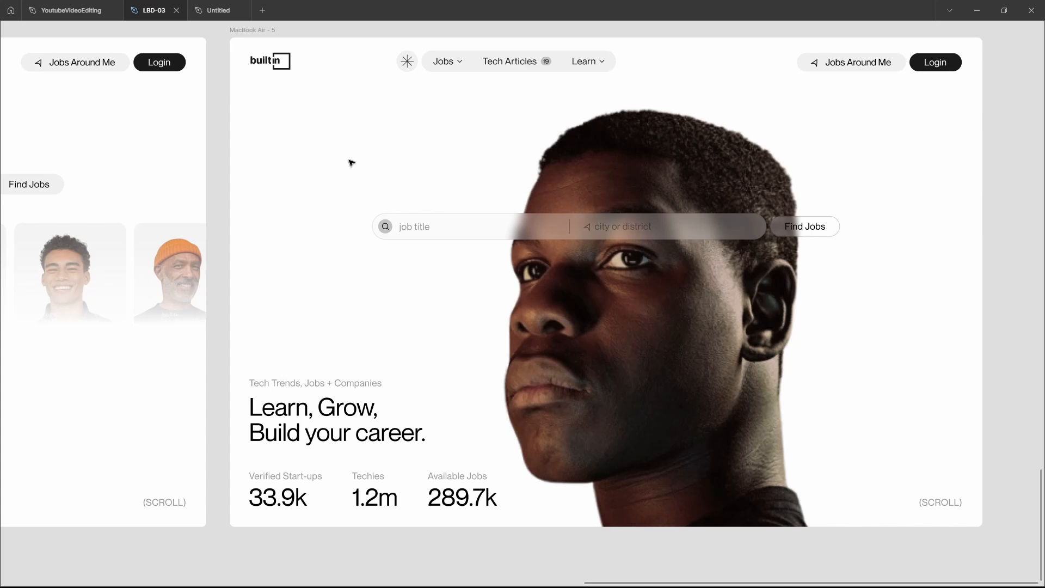
Compare the portrait-row and large-portrait hero frames, examining the accent colours on their buttons and badges
scroll(351, 162, left, 3)
scroll(350, 162, left, 10)
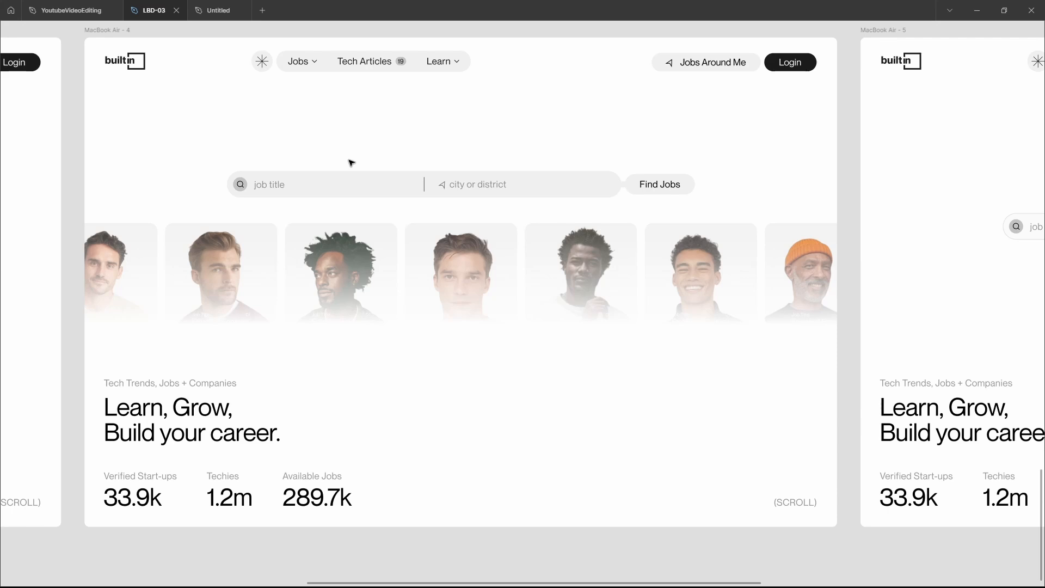
scroll(654, 449, down, 1)
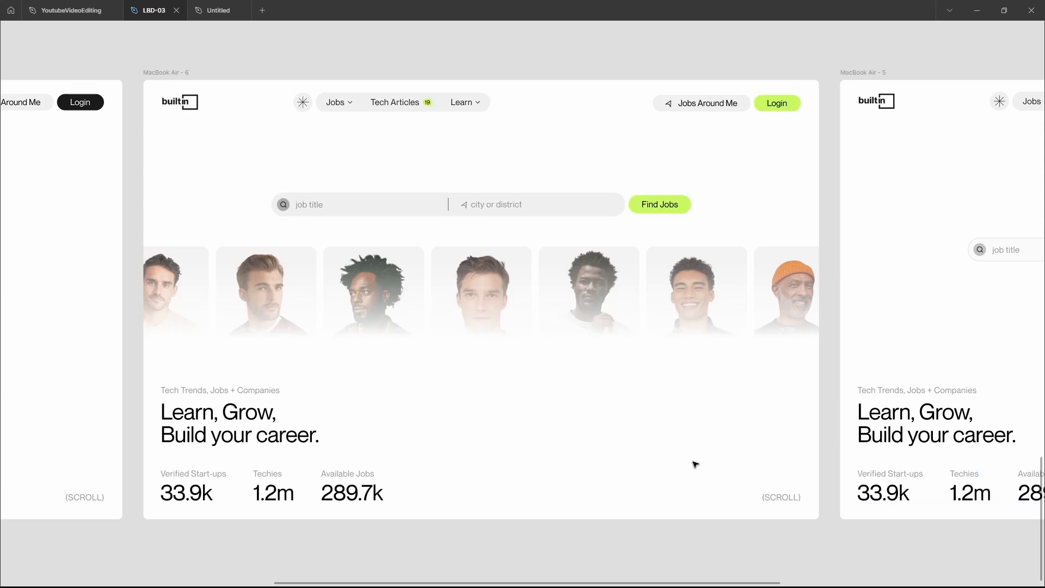
scroll(695, 463, right, 5)
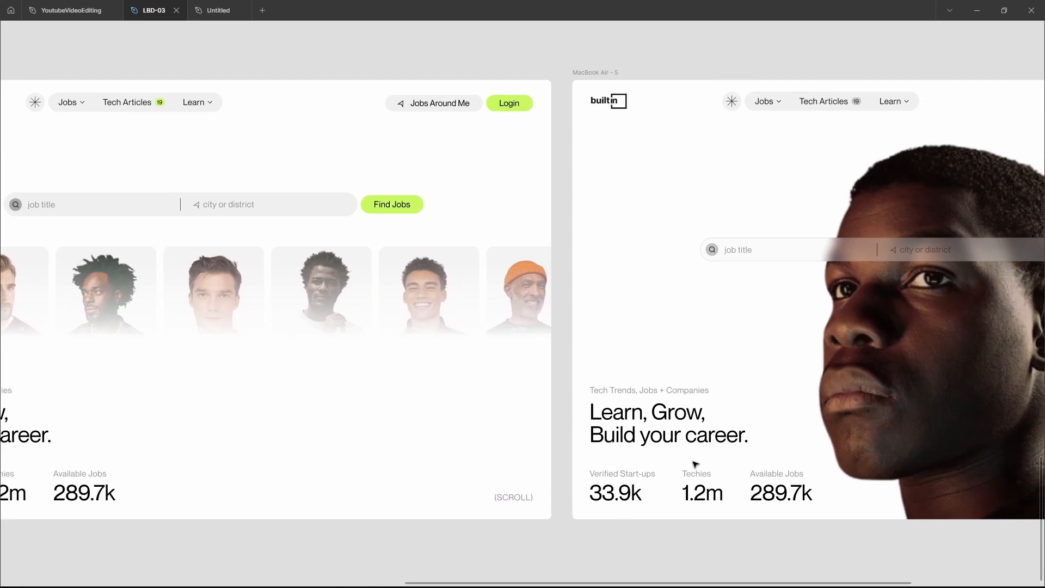
scroll(695, 463, right, 9)
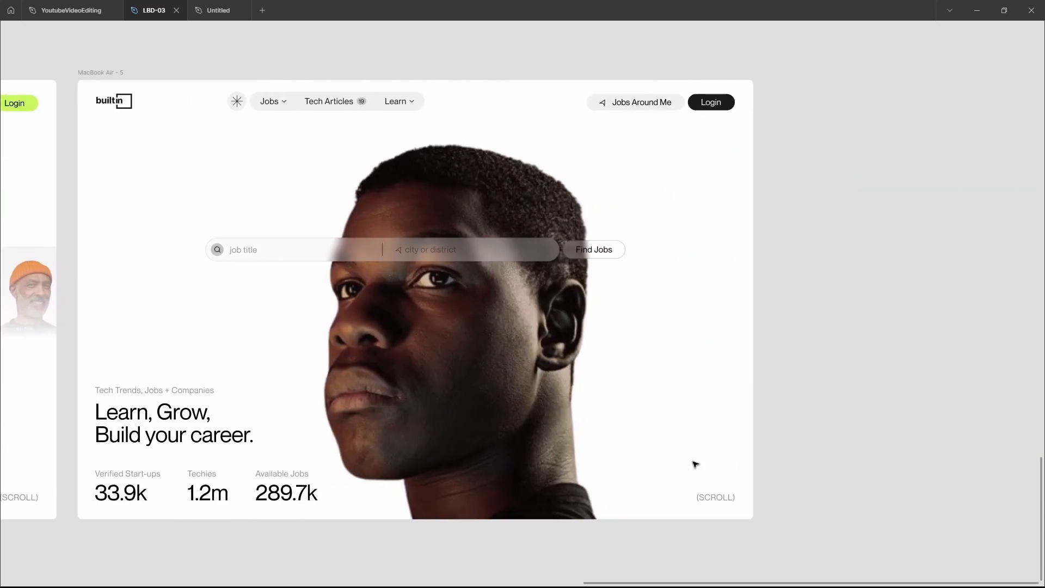
scroll(692, 462, left, 2)
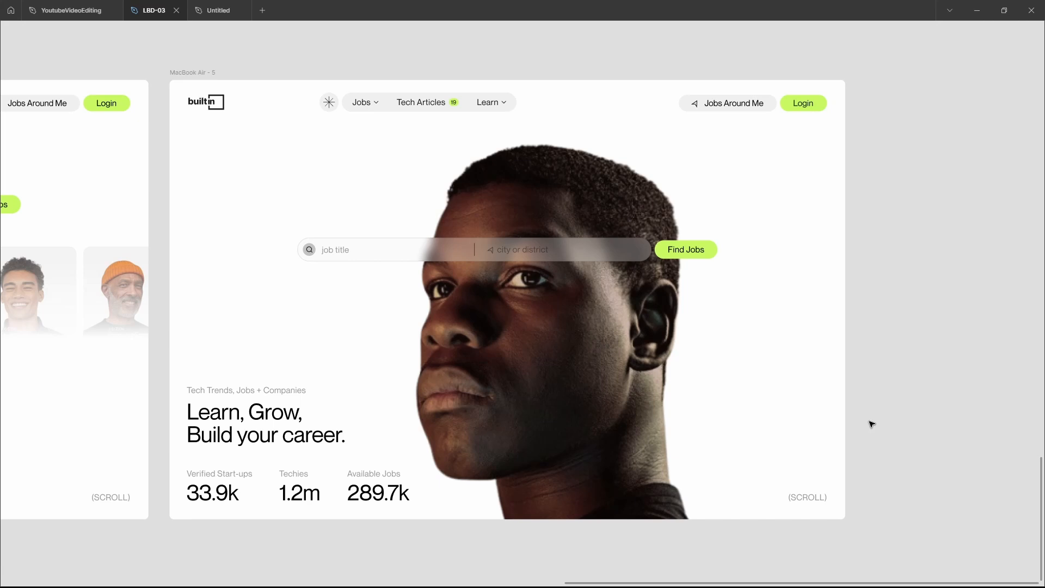
scroll(871, 424, left, 8)
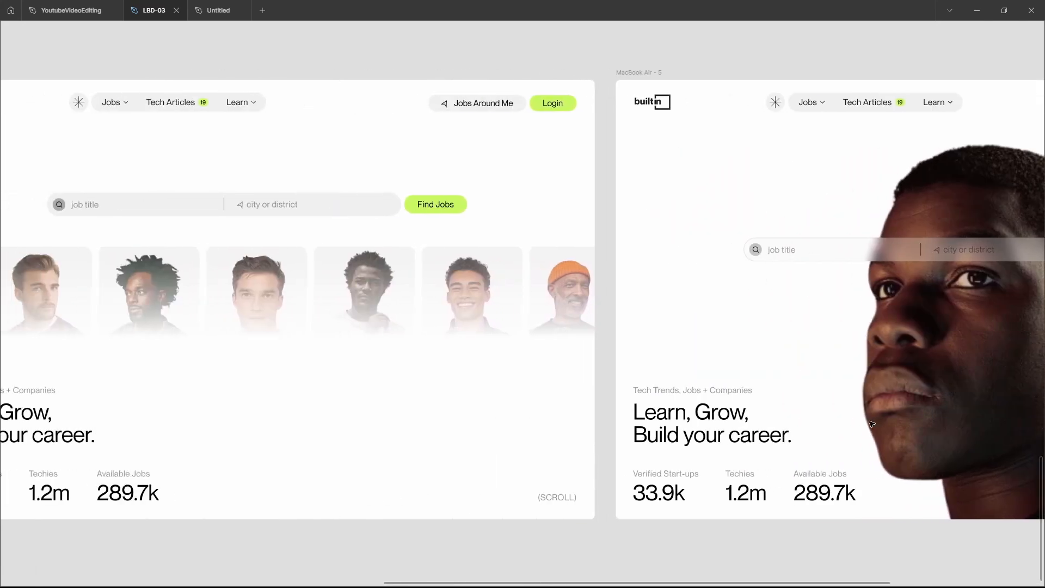
scroll(871, 424, left, 3)
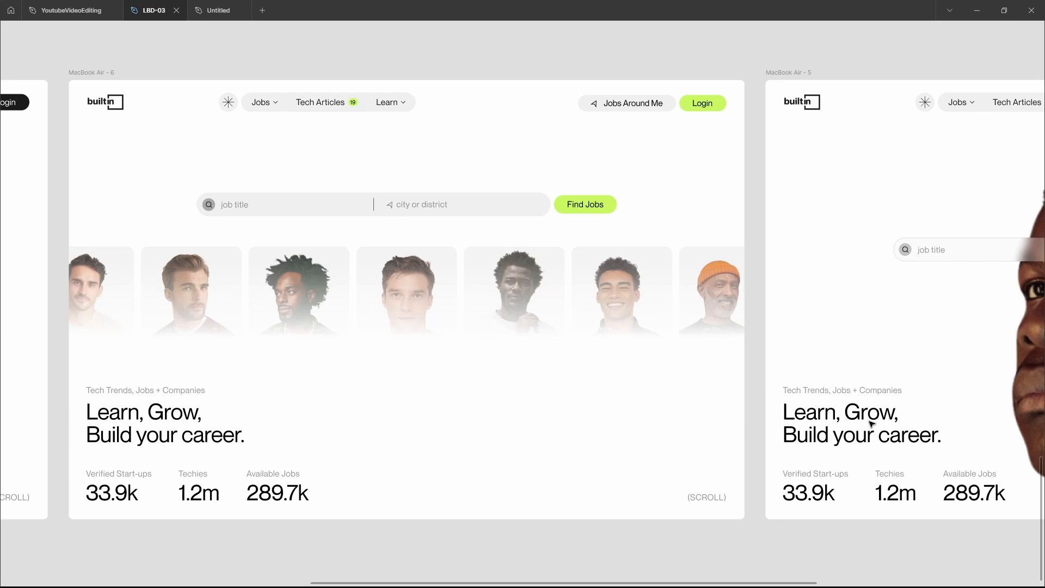
scroll(871, 424, right, 7)
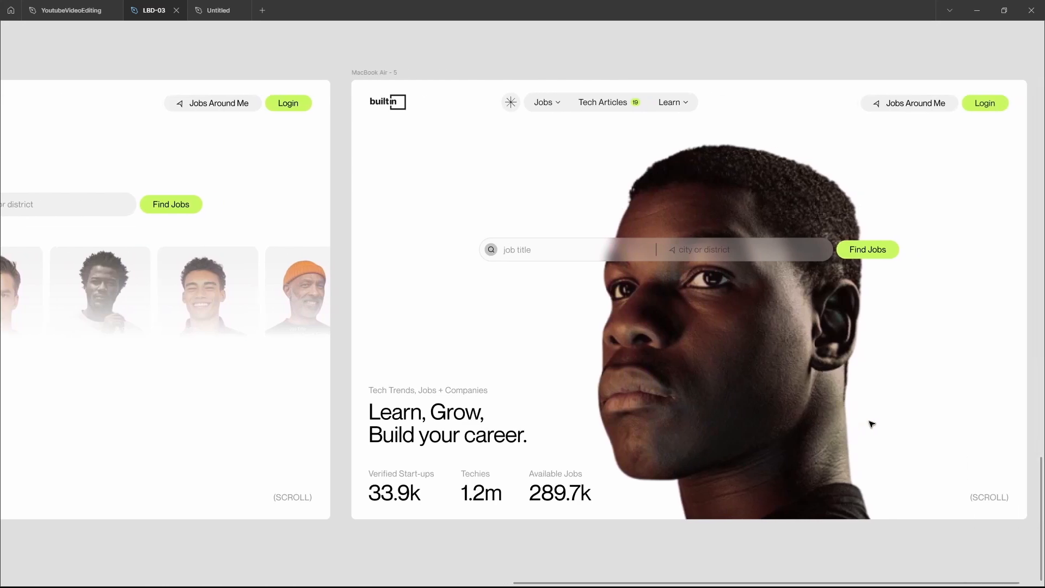
scroll(872, 424, left, 6)
scroll(872, 424, left, 3)
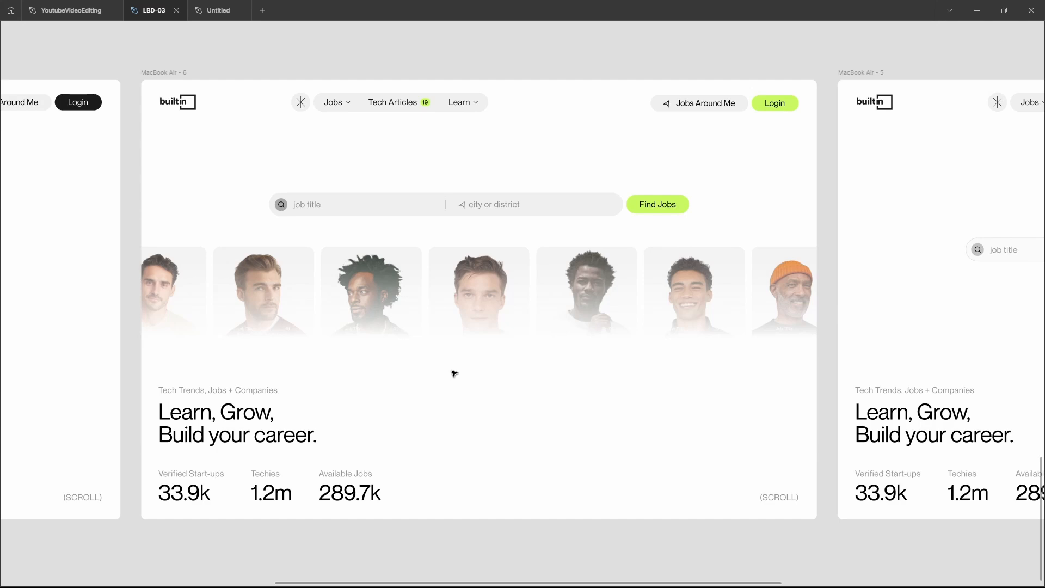
Hide the gradient overlay Rectangle 4 inside Group 4 of the MacBook Air - 6 frame to check the uncovered portrait cards
click(437, 319)
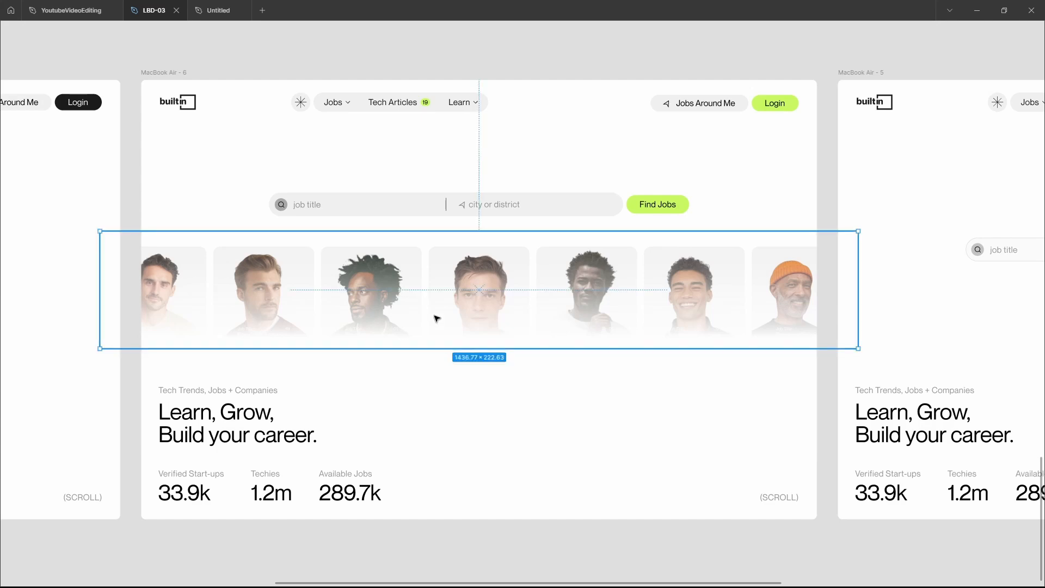
key(ctrl+backslash)
click(18, 328)
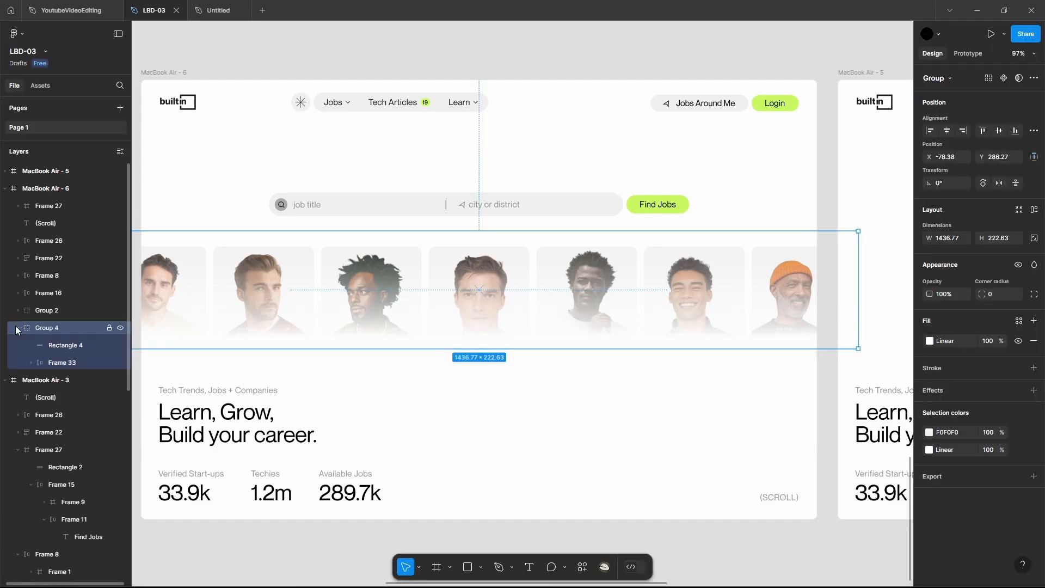
click(119, 346)
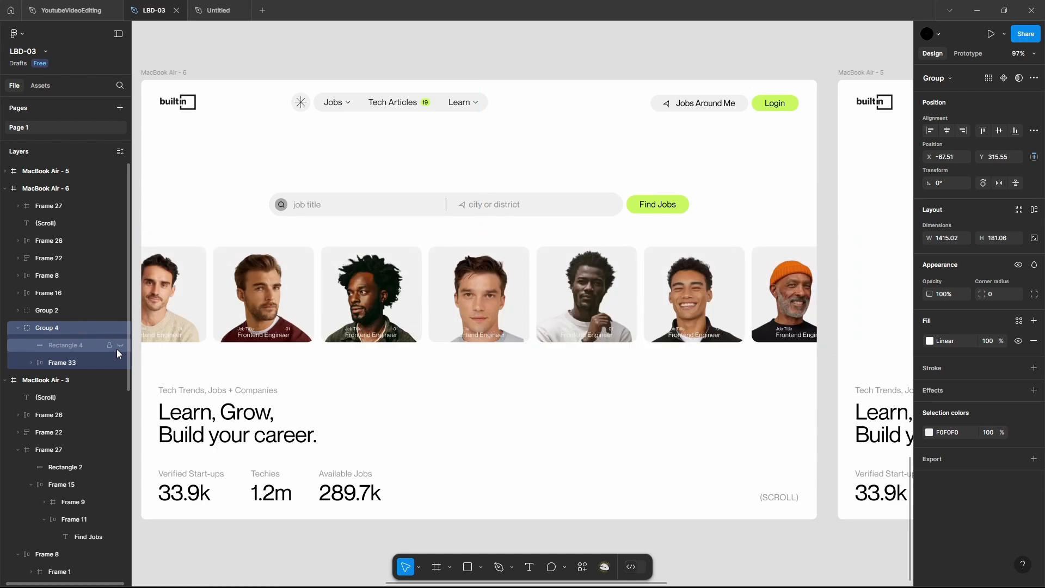
click(446, 422)
scroll(446, 422, left, 3)
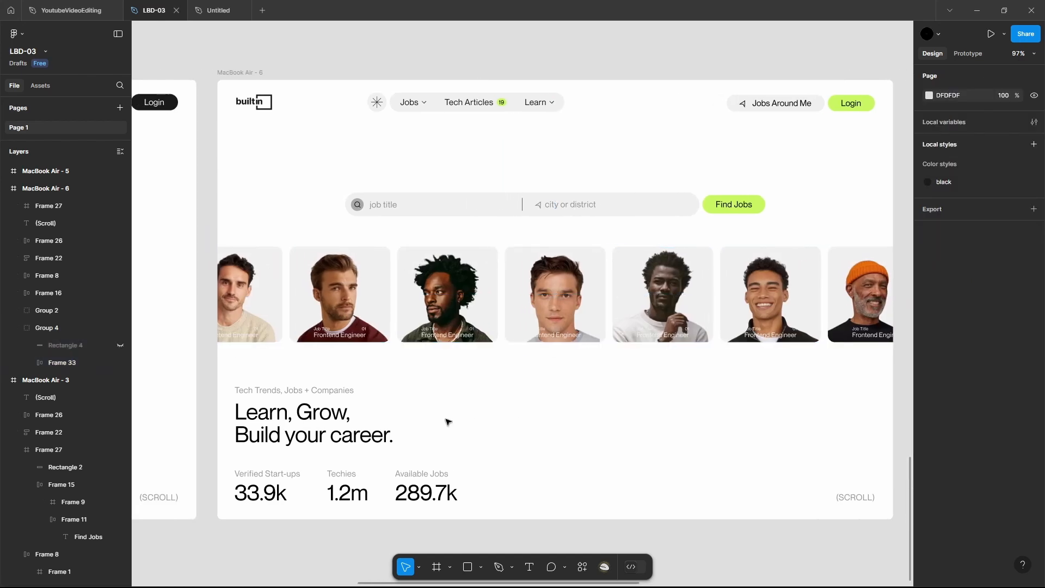
scroll(527, 425, right, 3)
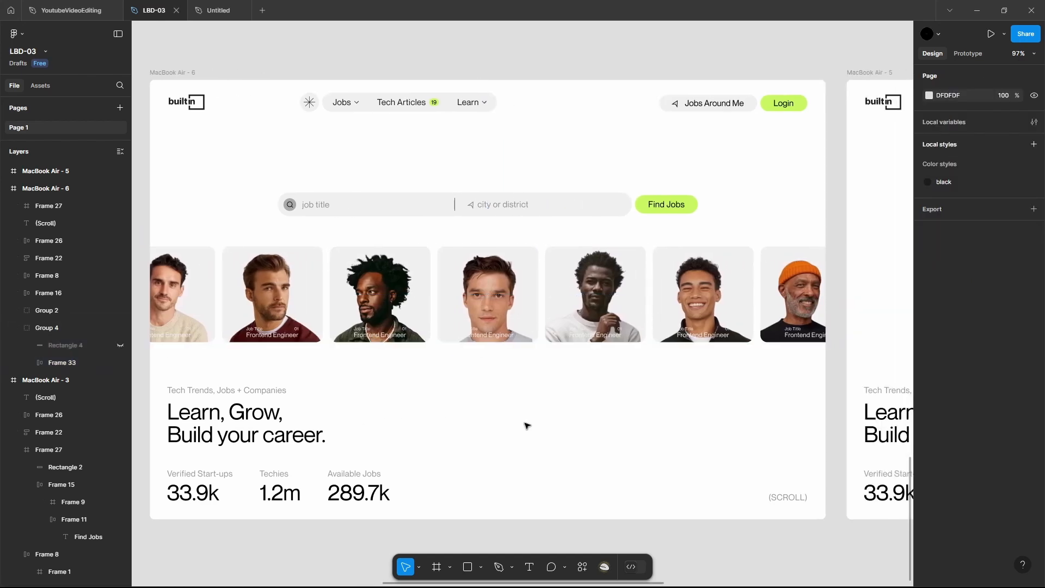
scroll(527, 425, down, 2)
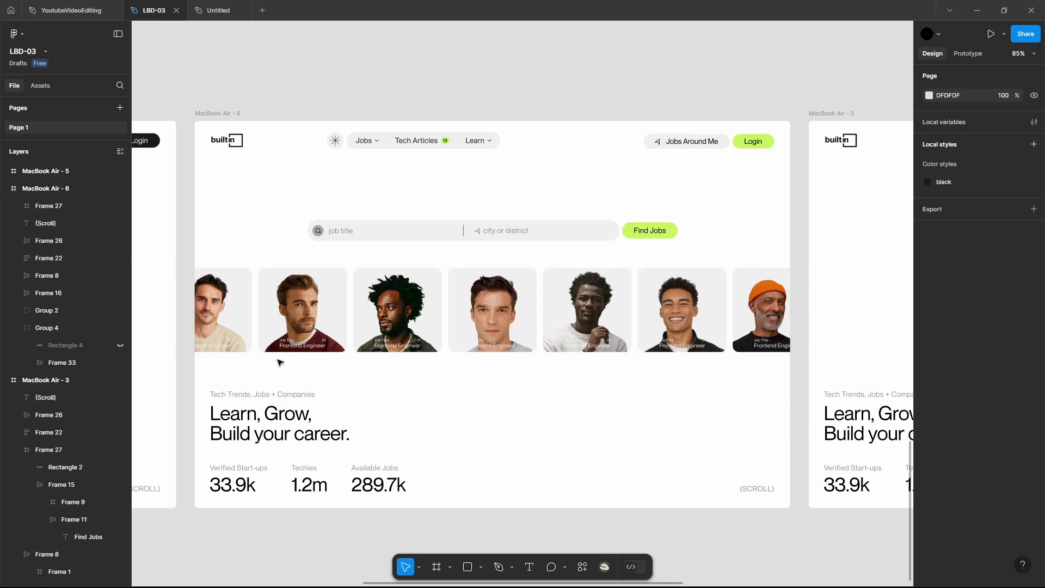
Make the gradient overlay Rectangle 4 over the portrait cards visible again
click(121, 345)
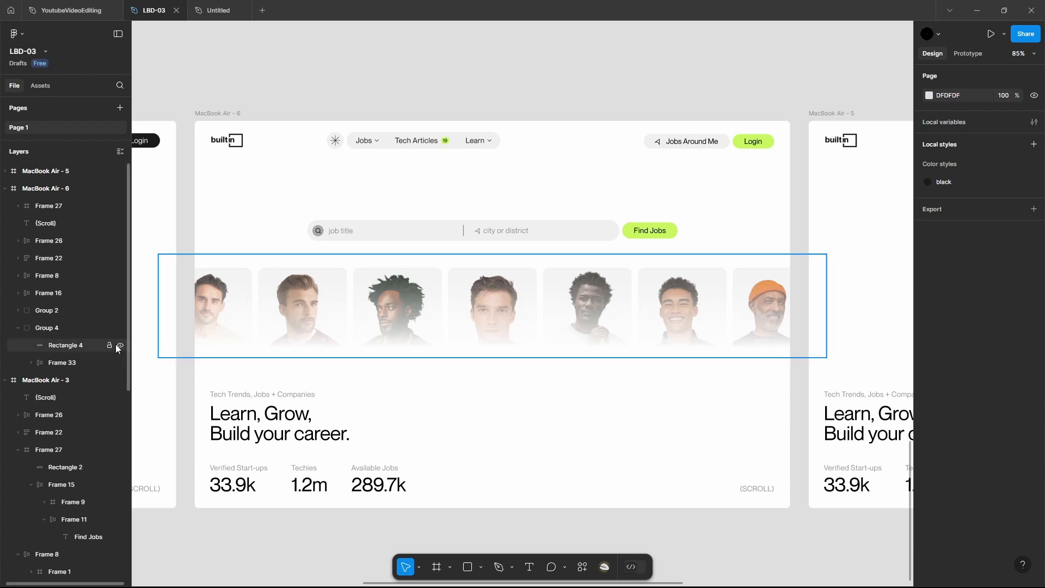
click(121, 346)
click(122, 345)
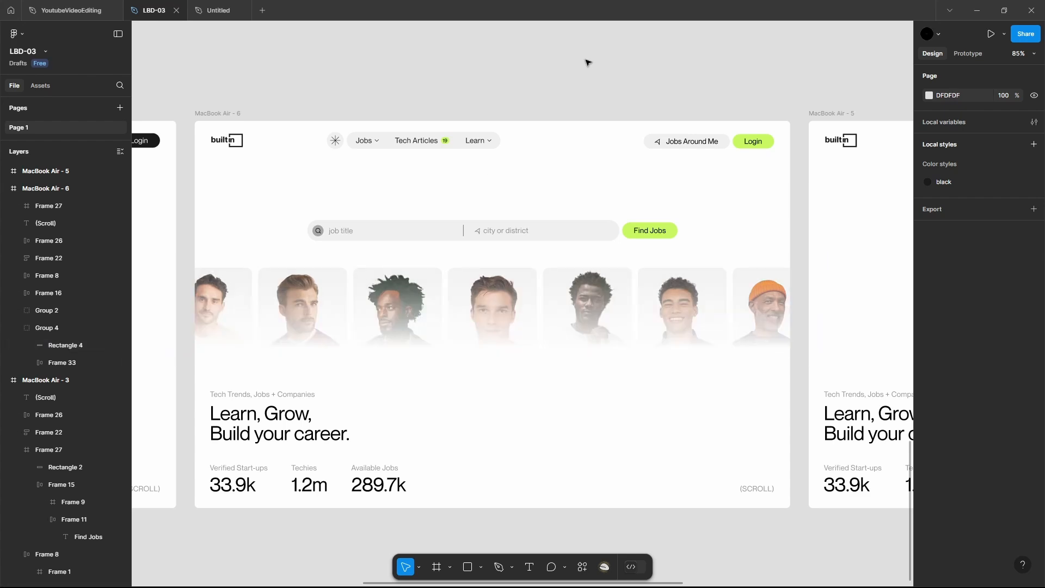
Hide the interface and review the MacBook Air - 3, 6 and 5 frames side by side, comparing their hero designs
key(ctrl+backslash)
scroll(588, 63, down, 5)
scroll(587, 63, right, 4)
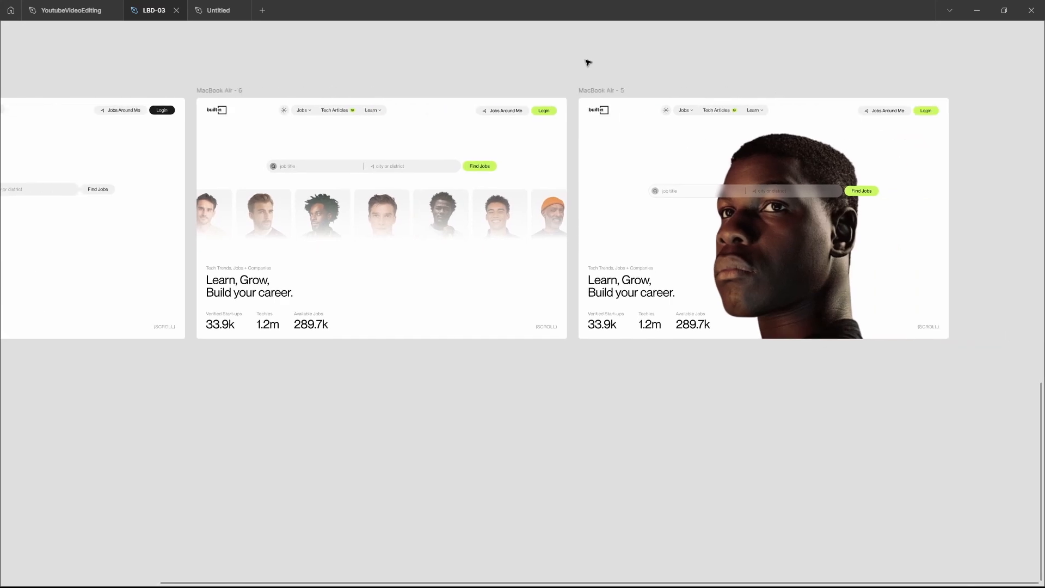
scroll(588, 63, down, 1)
scroll(587, 63, down, 2)
scroll(587, 62, left, 5)
scroll(588, 63, up, 1)
scroll(587, 63, right, 2)
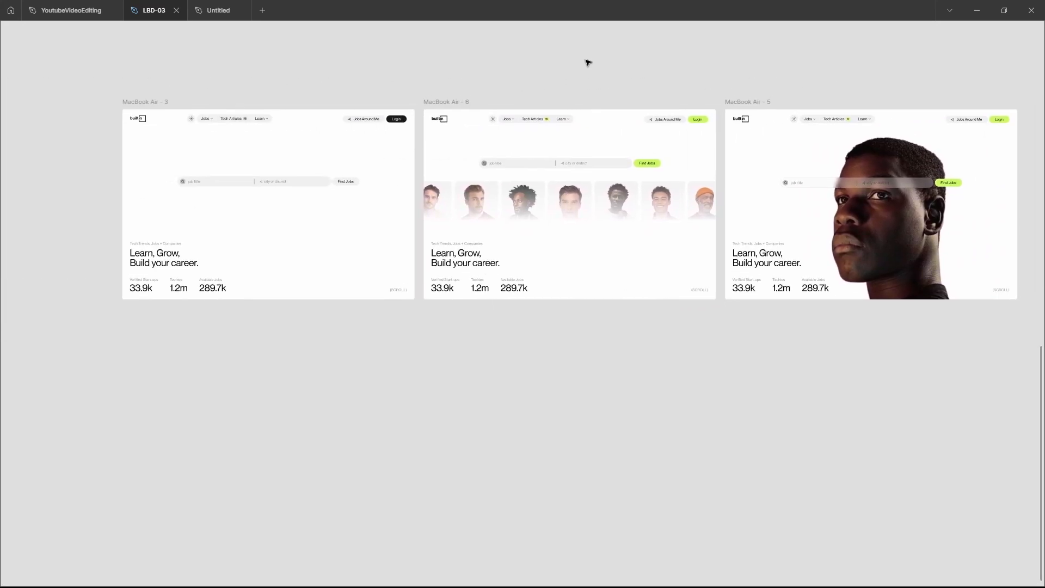
scroll(588, 62, up, 1)
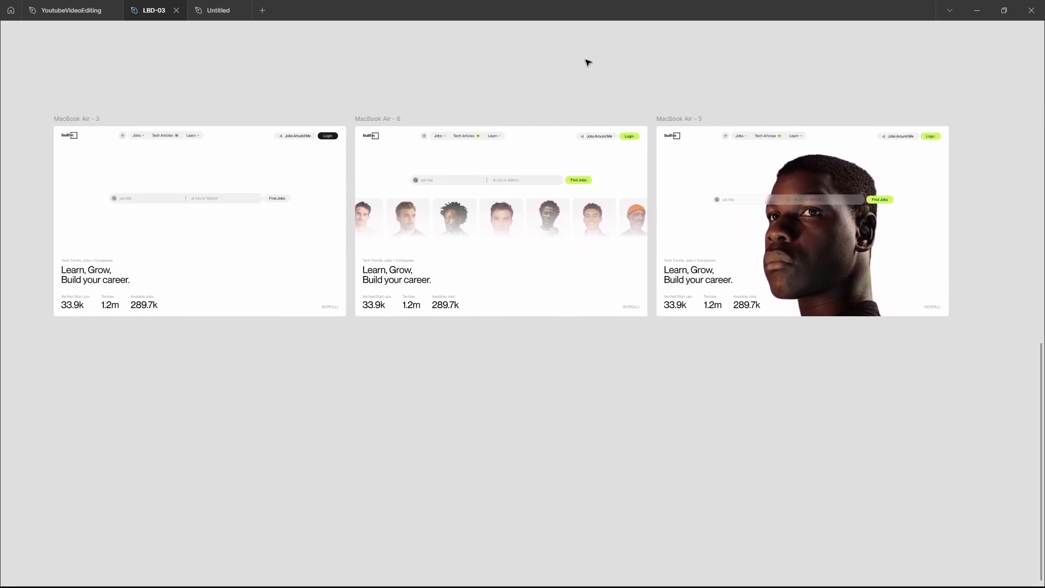
scroll(588, 63, right, 3)
scroll(621, 208, right, 1)
scroll(620, 208, up, 3)
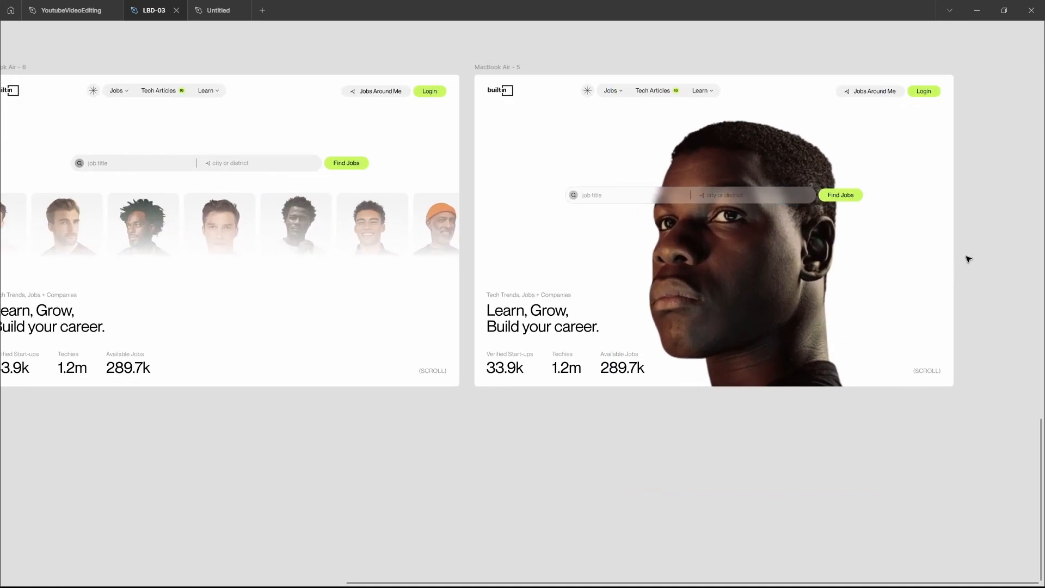
scroll(968, 259, left, 3)
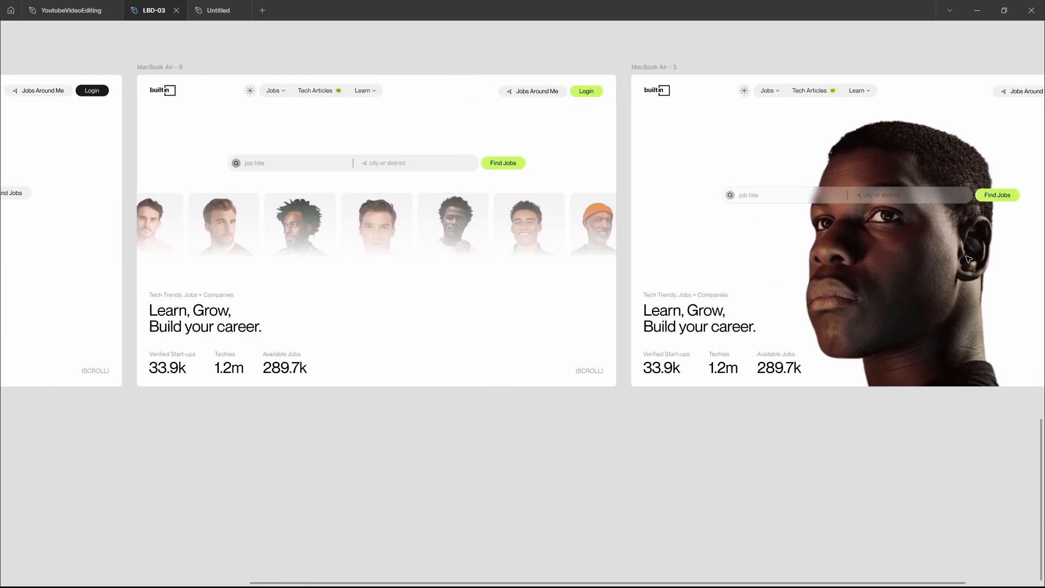